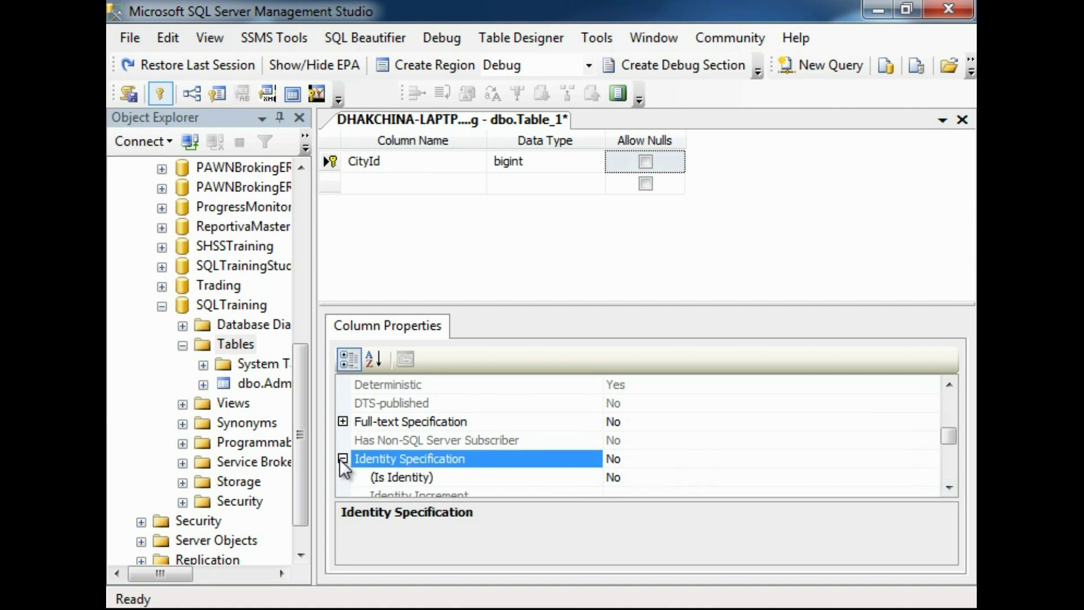
# Make CityId an identity column and add a CityName column of type varchar(50) that does not allow nulls.
pyautogui.doubleClick(490, 480)
pyautogui.click(383, 182)
pyautogui.write('CityName')
pyautogui.press('Tab')
pyautogui.write('varch')
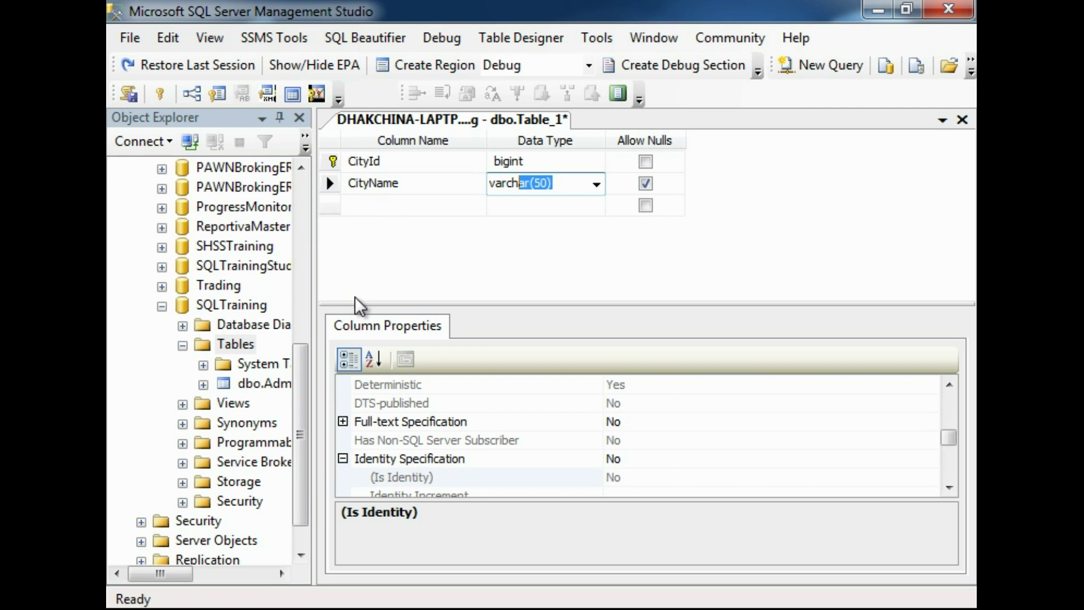
pyautogui.press('Tab')
pyautogui.press('space')
pyautogui.press('Tab')
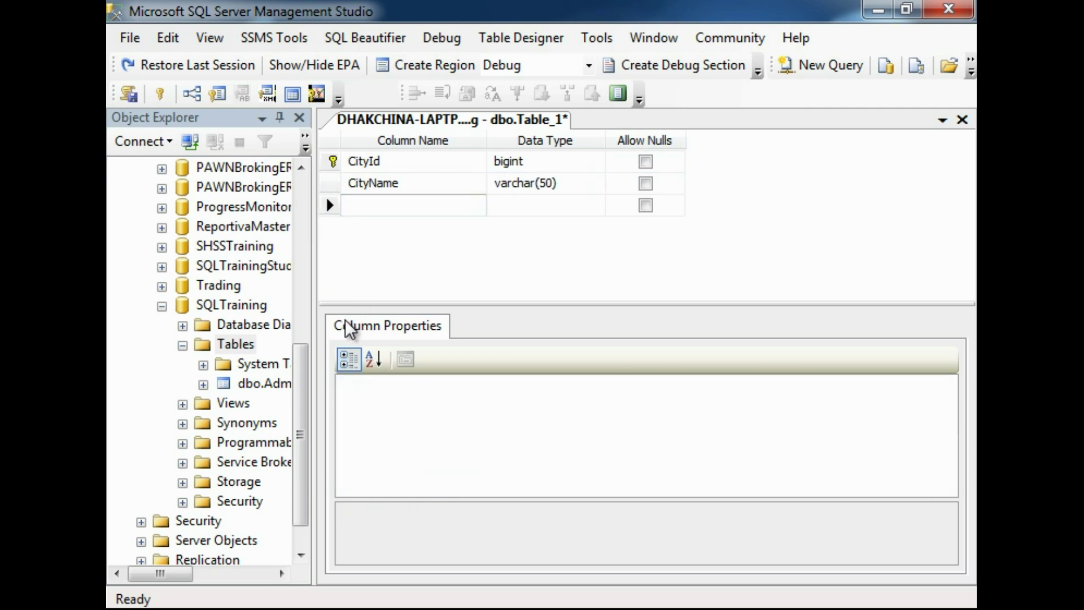
# Add a third column named CityPopulationInLakhs to the table design.
pyautogui.write('CityPopulation')
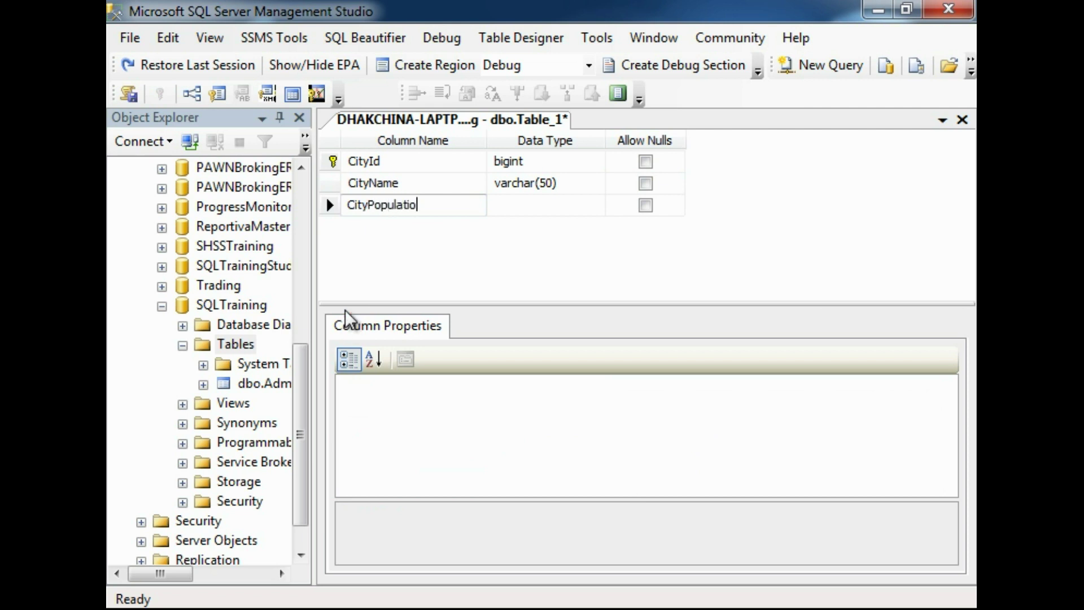
pyautogui.press('Tab')
pyautogui.hotkey('shift', 'Tab')
pyautogui.press('Tab')
pyautogui.hotkey('shift', 'Tab')
pyautogui.press('End')
pyautogui.write('InMil')
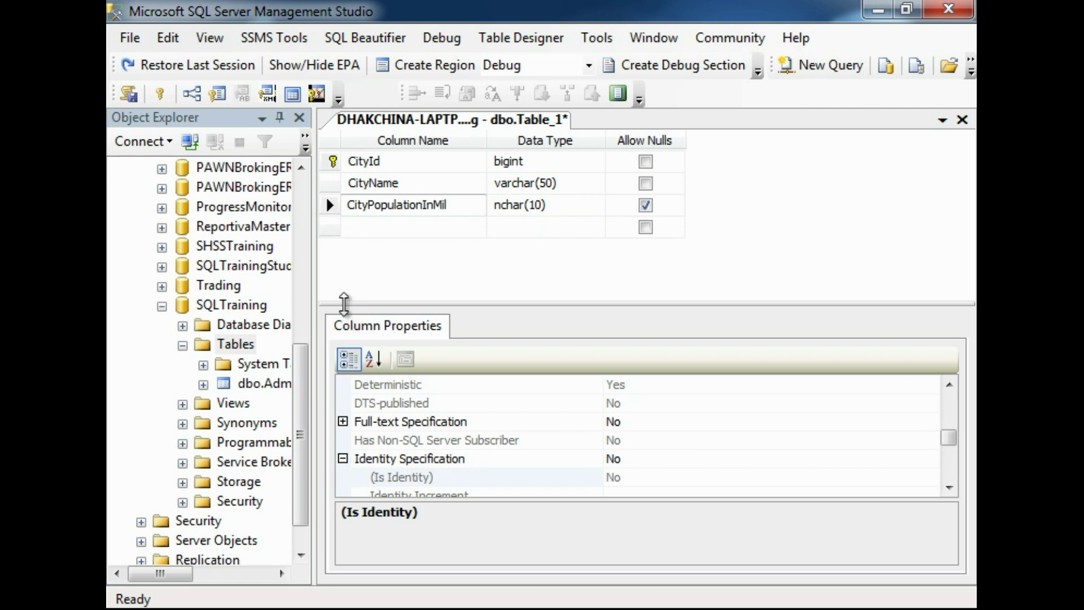
pyautogui.press('BackSpace')
pyautogui.write('Lakhs')
# Set the data type of the CityPopulationInLakhs column to decimal(18, 4).
pyautogui.press('Tab')
pyautogui.write('b')
pyautogui.press('BackSpace')
pyautogui.press('BackSpace')
pyautogui.write('dec')
pyautogui.press('Right')
pyautogui.press('Right')
pyautogui.press('Right')
pyautogui.press('Right')
pyautogui.press('Right')
pyautogui.press('Right')
pyautogui.press('Right')
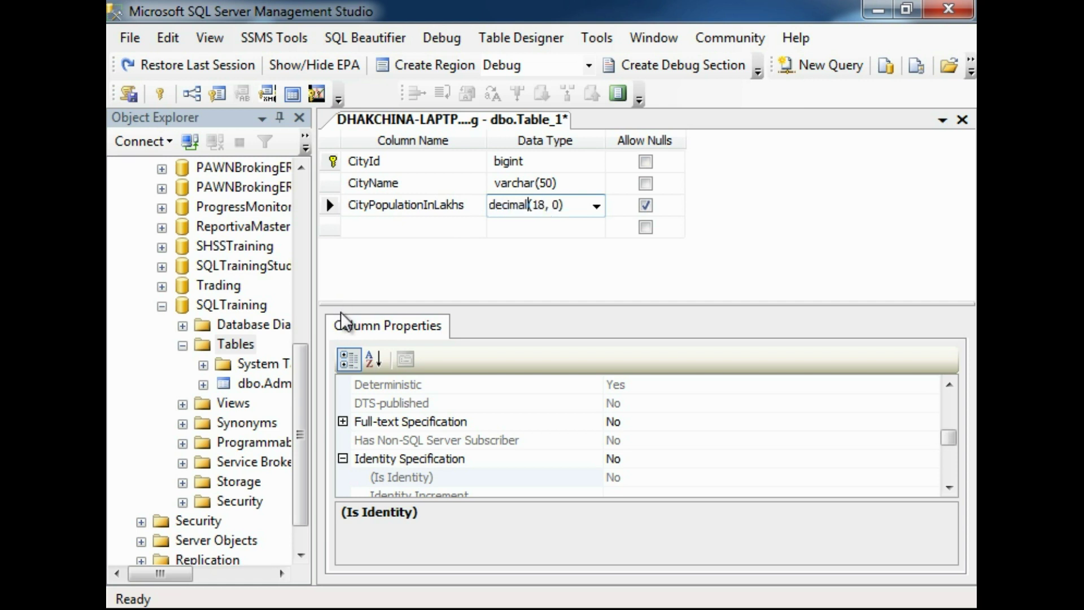
pyautogui.press('Right')
pyautogui.press('Right')
pyautogui.press('Right')
pyautogui.press('BackSpace')
pyautogui.write('4')
pyautogui.press('Tab')
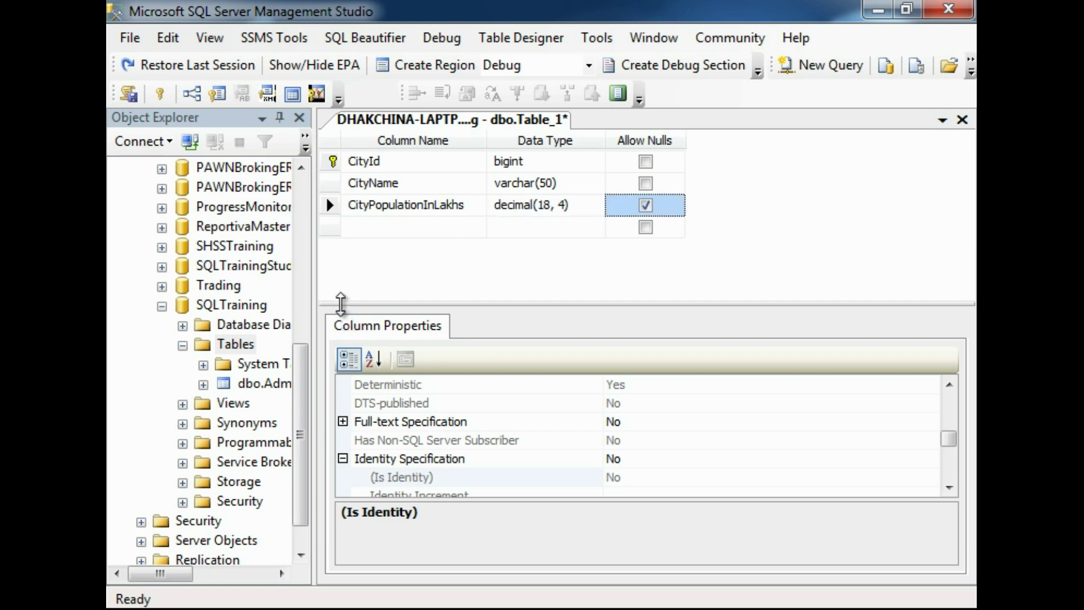
pyautogui.press('Tab')
# Save the new table under the name City.
pyautogui.hotkey('ctrl', 's')
pyautogui.write('city')
pyautogui.press('BackSpace')
pyautogui.press('BackSpace')
pyautogui.press('BackSpace')
pyautogui.press('BackSpace')
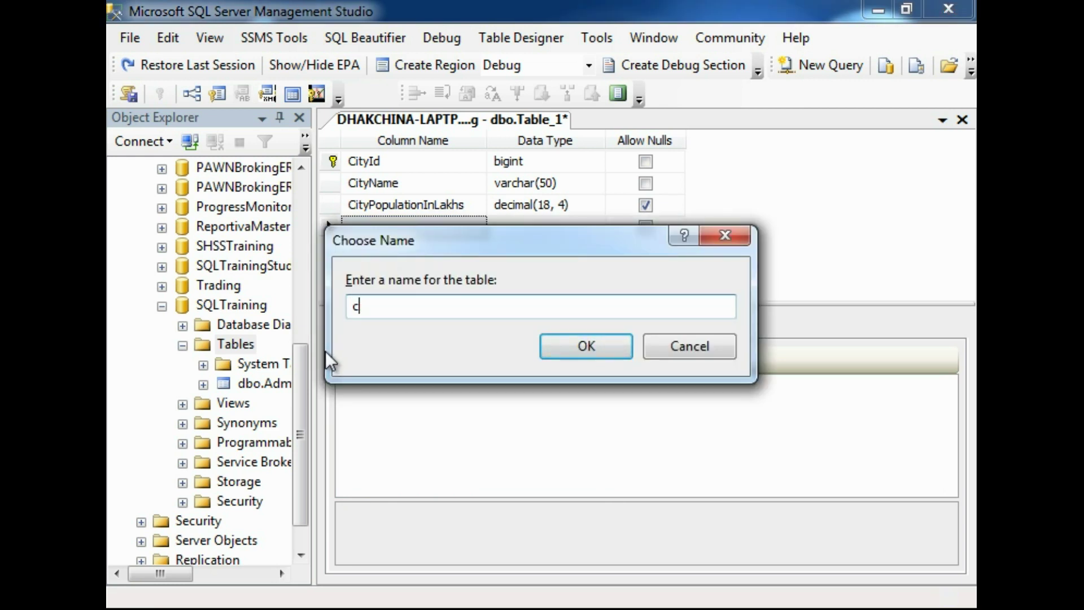
pyautogui.write('City')
pyautogui.press('Return')
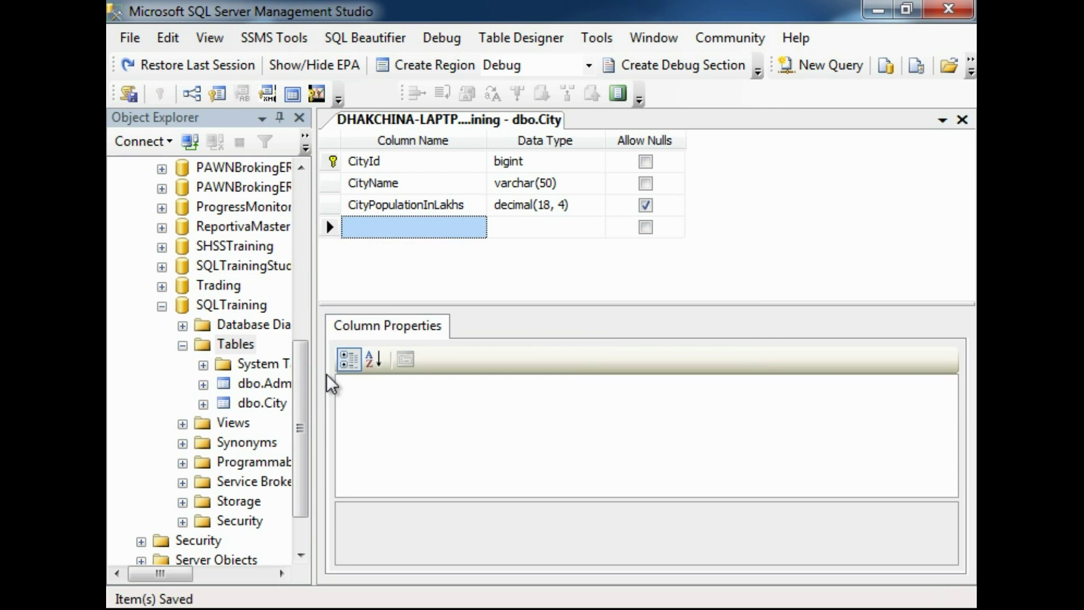
# Close the table design and open the top 200 rows of dbo.City for editing.
pyautogui.click(961, 120)
pyautogui.click(250, 387)
pyautogui.rightClick(247, 389)
pyautogui.click(235, 406)
pyautogui.rightClick(235, 405)
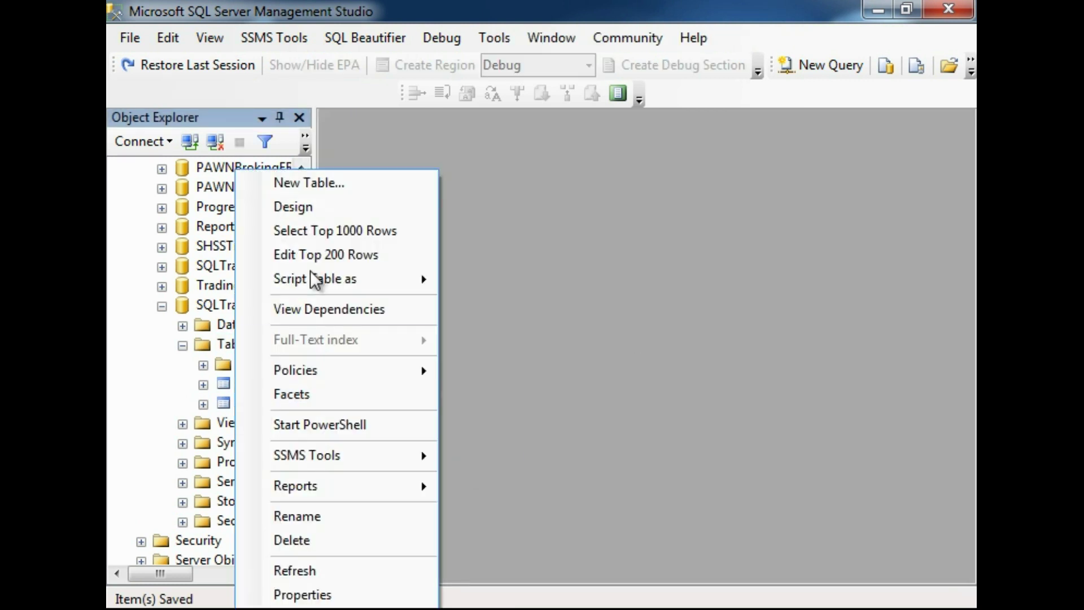
pyautogui.click(323, 257)
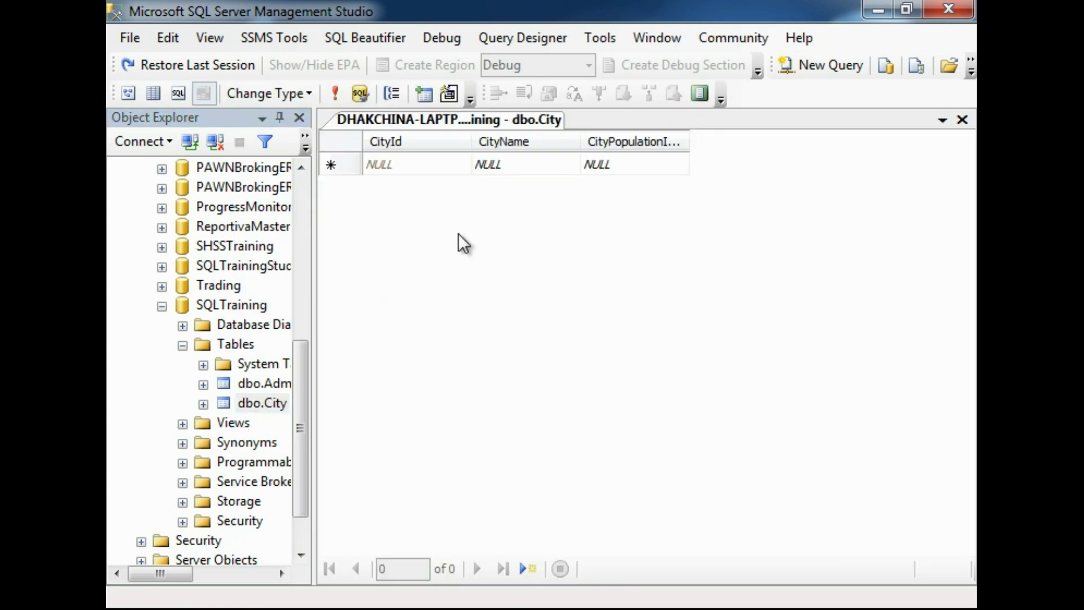
# Add four rows with the city names Salem, Erode, Vazhappady and Rasipuram.
pyautogui.click(510, 164)
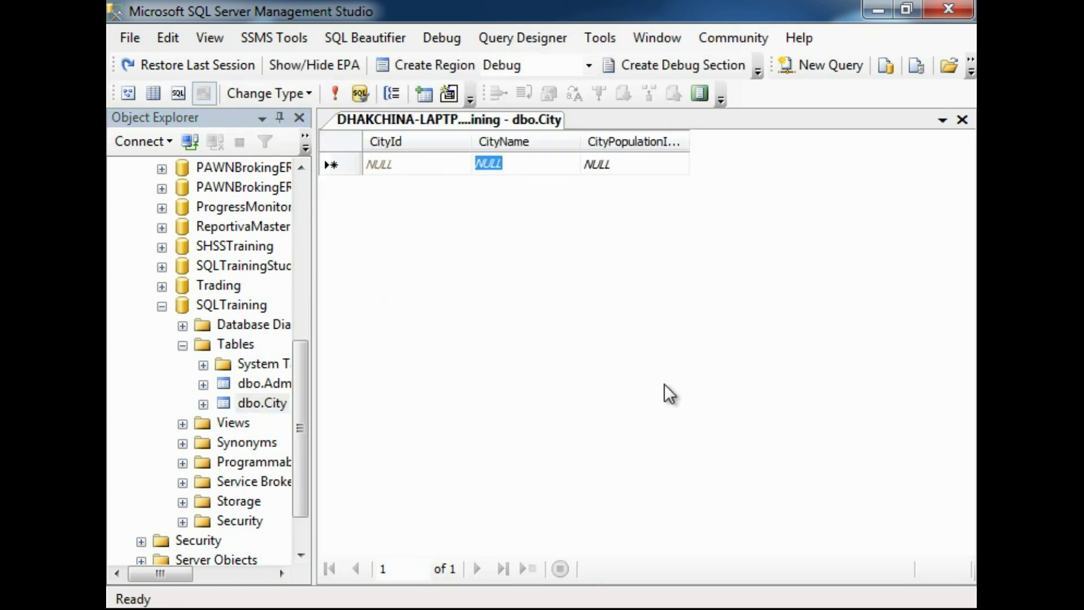
pyautogui.write('Salem')
pyautogui.press('Return')
pyautogui.write('Erode')
pyautogui.press('Return')
pyautogui.write('Vazhappadi')
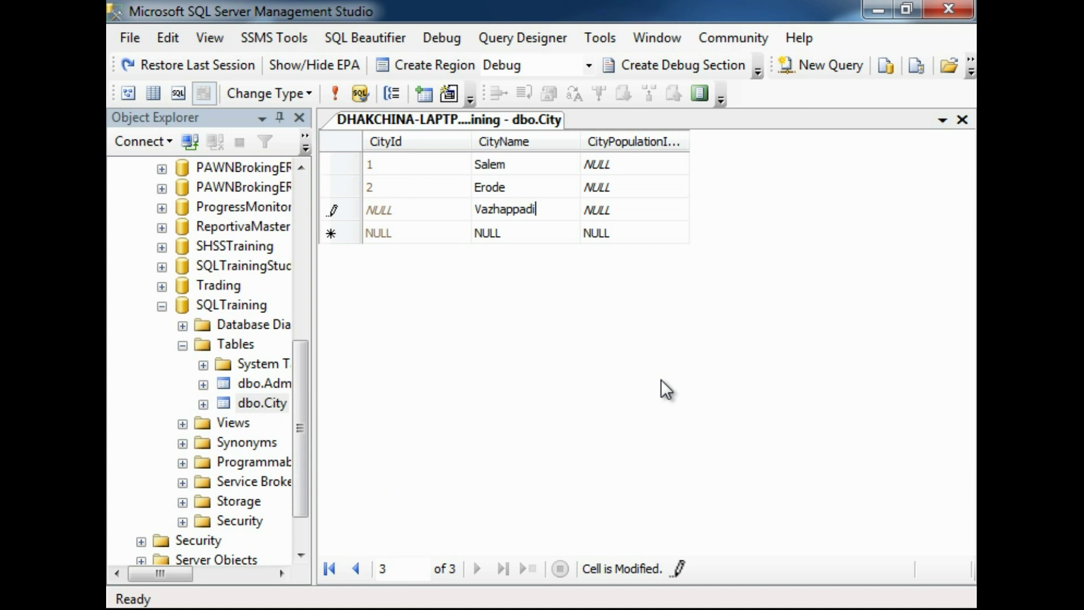
pyautogui.write('y')
pyautogui.press('Return')
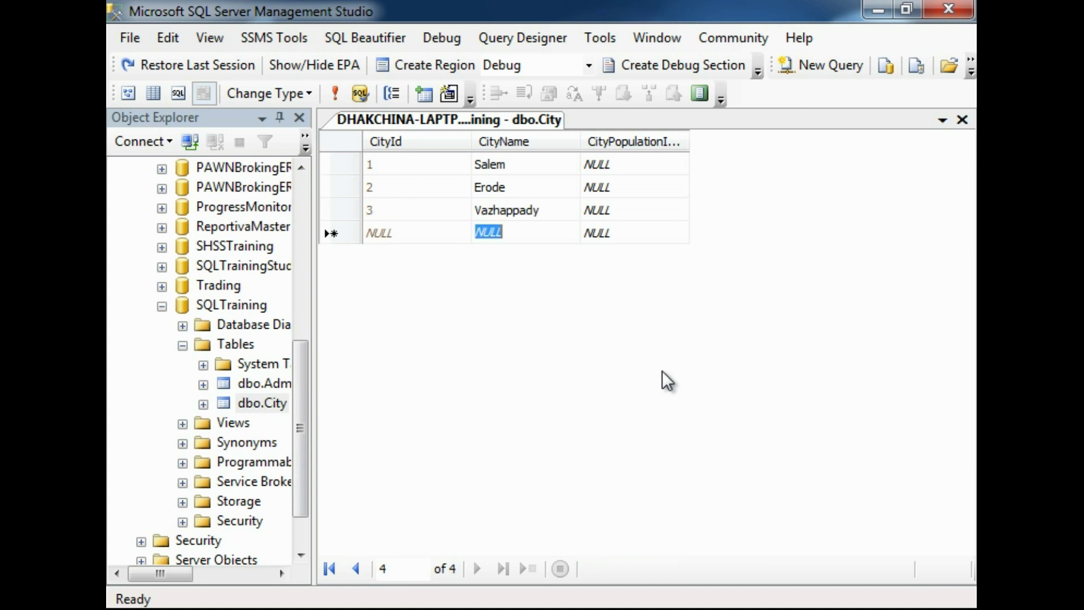
pyautogui.write('Rasipuram')
pyautogui.press('Tab')
pyautogui.press('Return')
# Enter the city populations in lakhs as 15.2 for Salem and 22.1 for Erode.
pyautogui.press('Up')
pyautogui.press('Up')
pyautogui.press('Up')
pyautogui.press('Up')
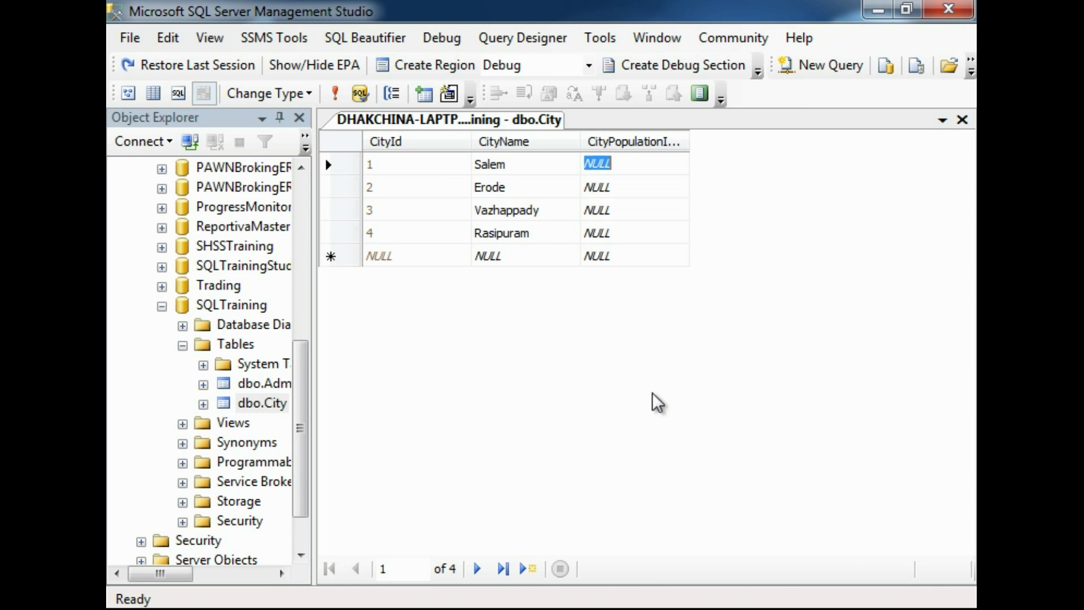
pyautogui.write('15.2')
pyautogui.press('Return')
pyautogui.press('Tab')
pyautogui.press('Tab')
pyautogui.write('22.')
pyautogui.press('BackSpace')
pyautogui.press('BackSpace')
pyautogui.press('BackSpace')
pyautogui.write('22.1')
pyautogui.press('Return')
# Enter the city populations in lakhs as 4.3 for Vazhappady and 4.78 for Rasipuram.
pyautogui.press('Tab')
pyautogui.press('Tab')
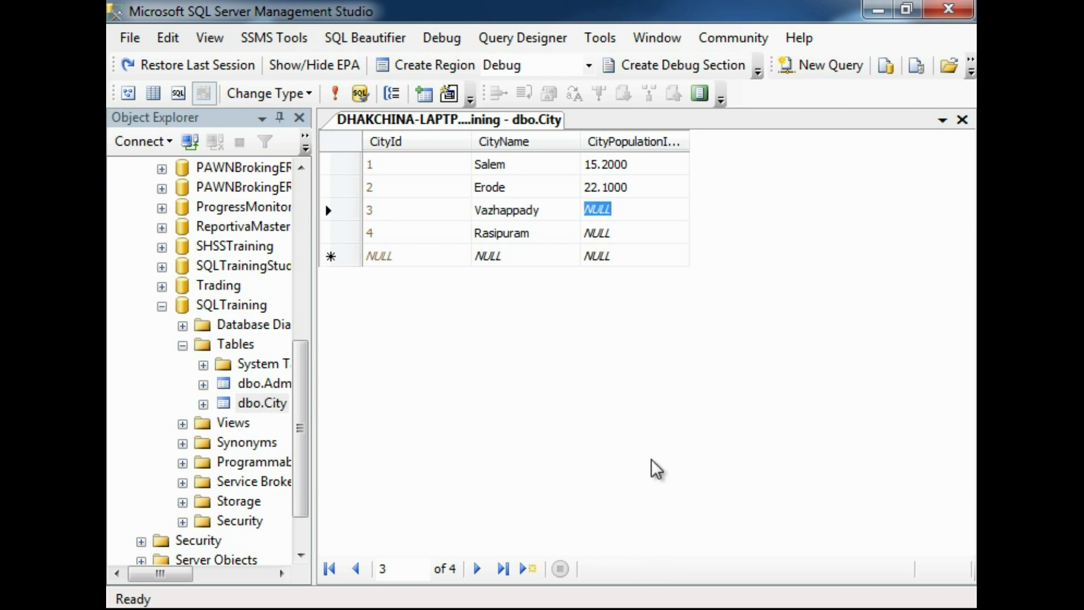
pyautogui.write('4.2')
pyautogui.press('BackSpace')
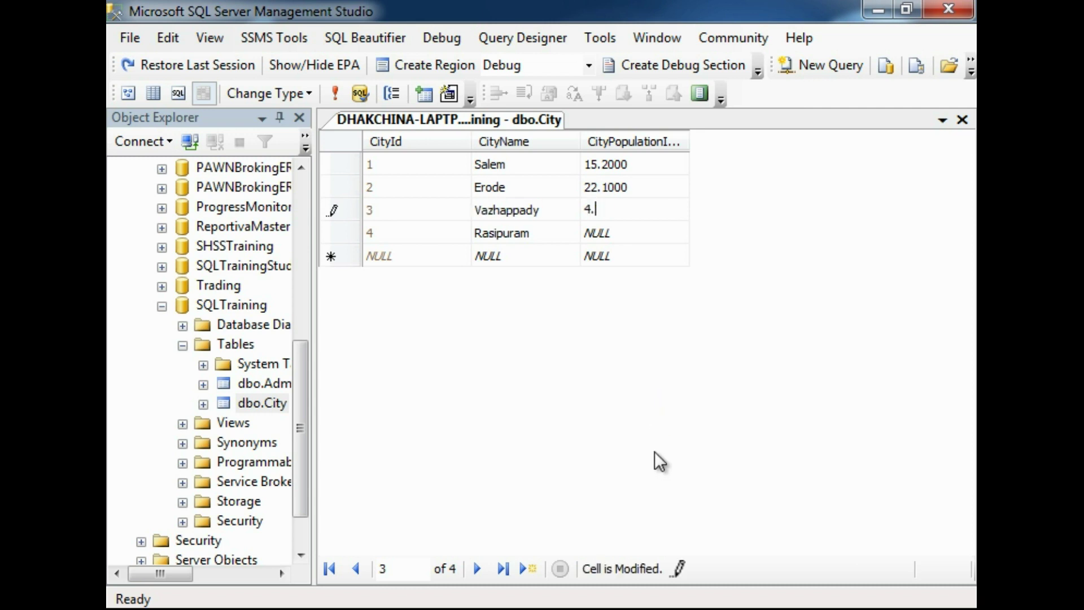
pyautogui.write('3')
pyautogui.press('Return')
pyautogui.press('Tab')
pyautogui.press('Tab')
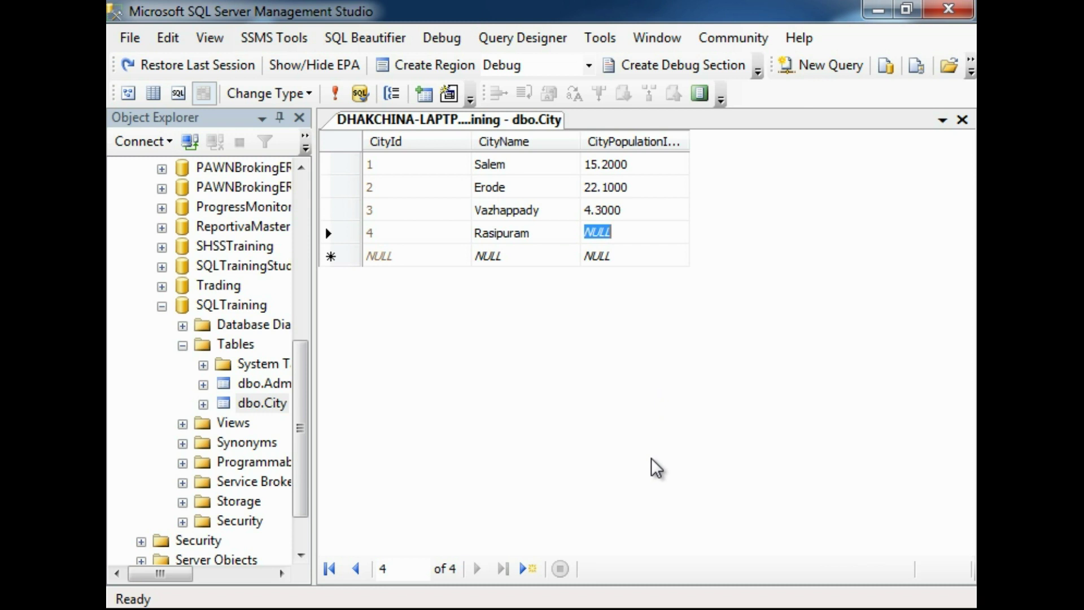
pyautogui.write('4.')
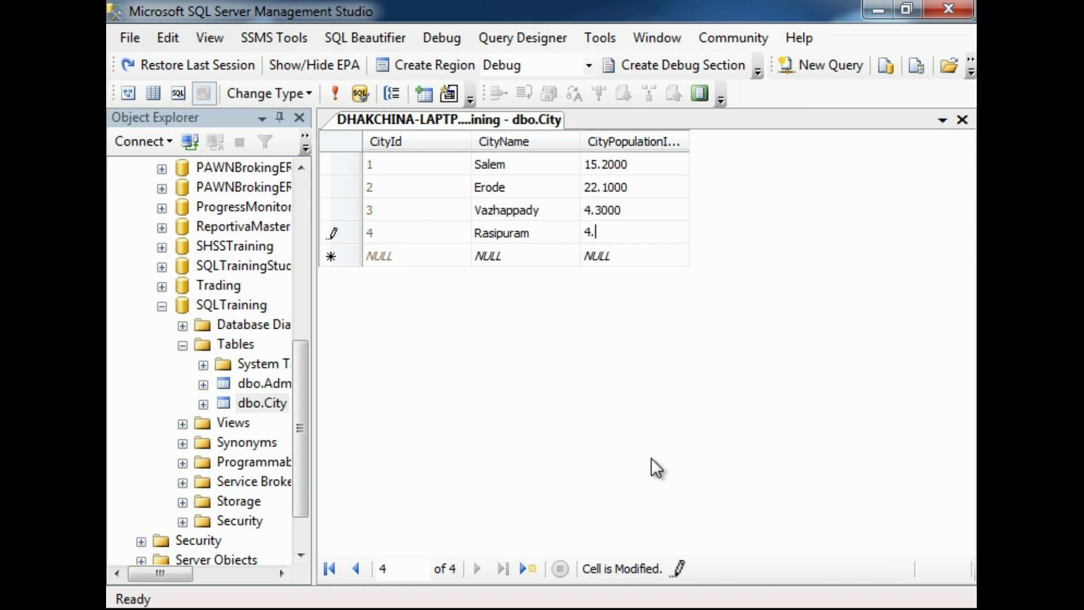
pyautogui.write('78')
pyautogui.press('Return')
pyautogui.press('Up')
pyautogui.press('Up')
pyautogui.press('Up')
pyautogui.press('Up')
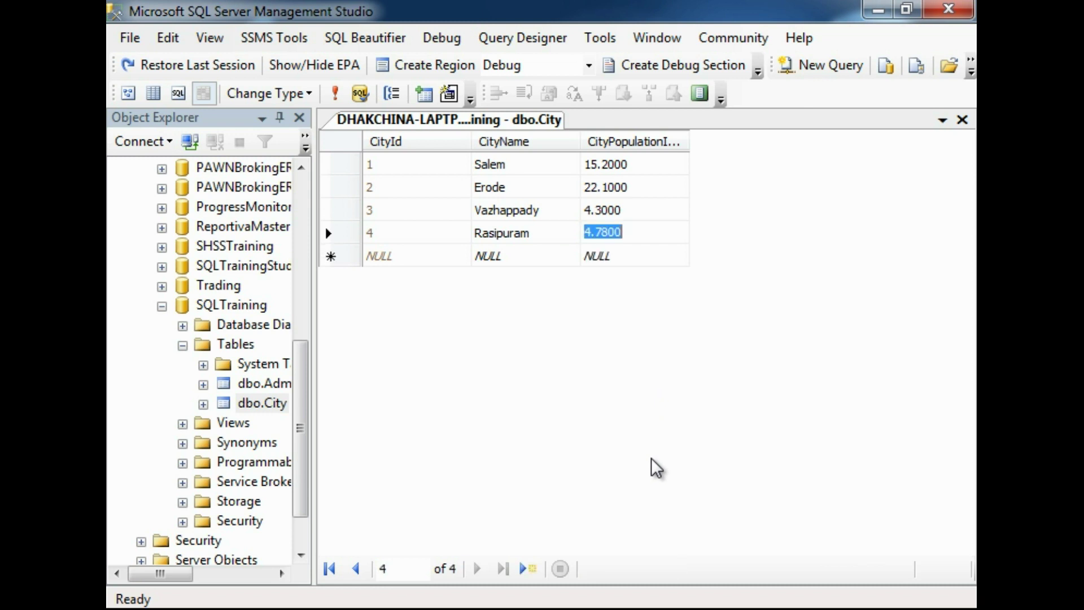
pyautogui.hotkey('shift', 'Tab')
pyautogui.hotkey('shift', 'Tab')
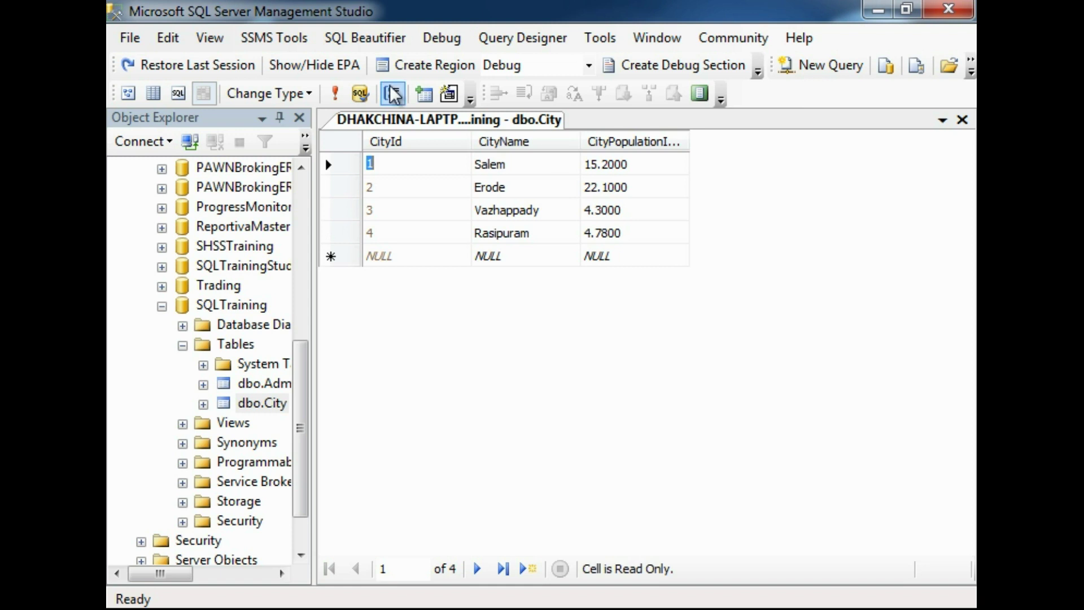
# Close the City table data and open the AdmissionRegister table in design view.
pyautogui.click(263, 404)
pyautogui.click(258, 383)
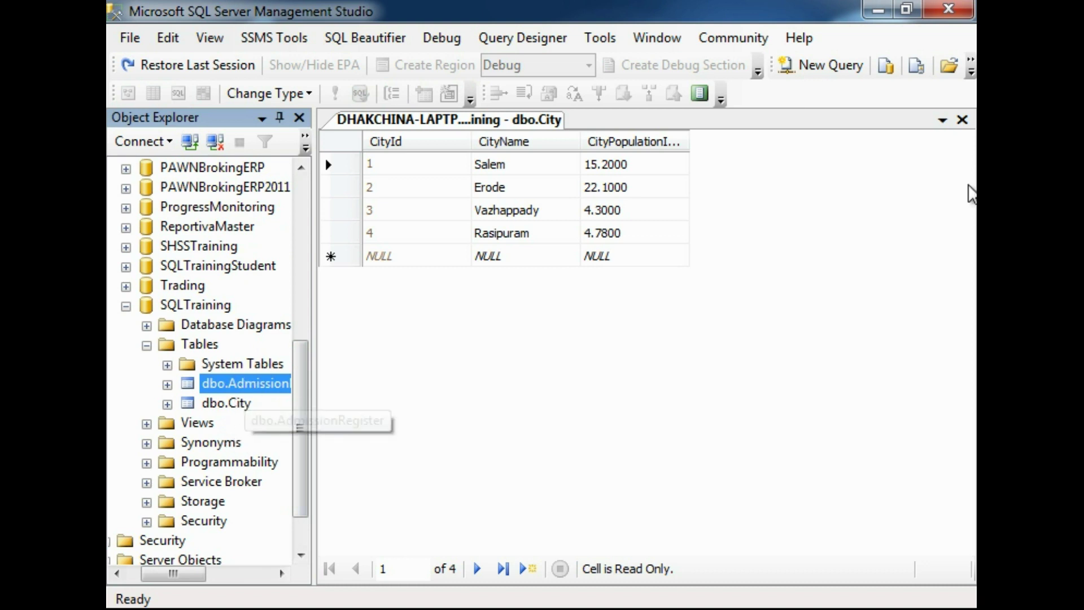
pyautogui.click(962, 119)
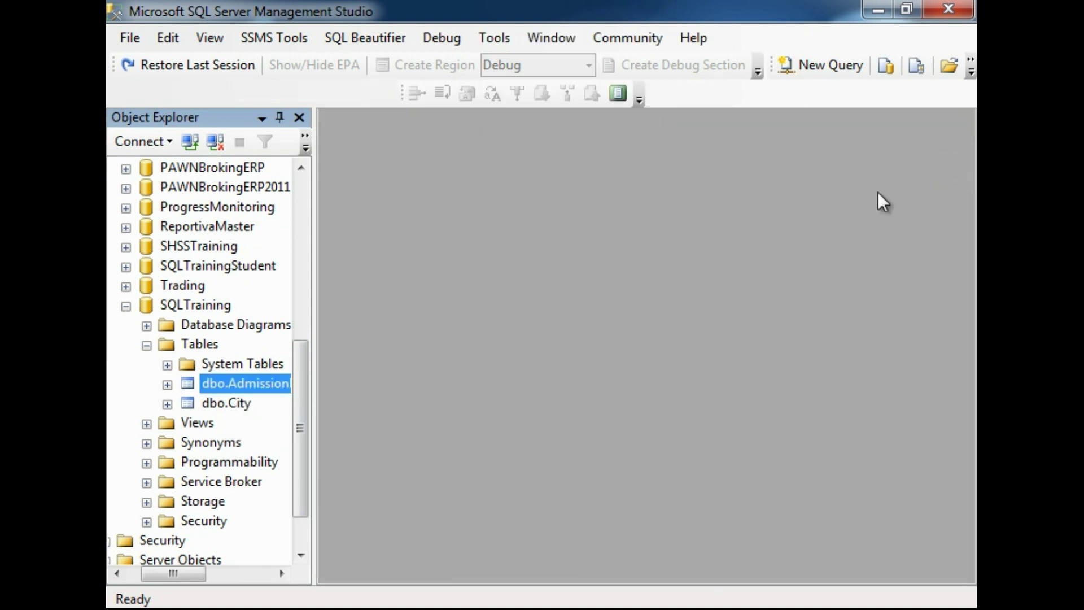
pyautogui.rightClick(216, 384)
pyautogui.click(275, 214)
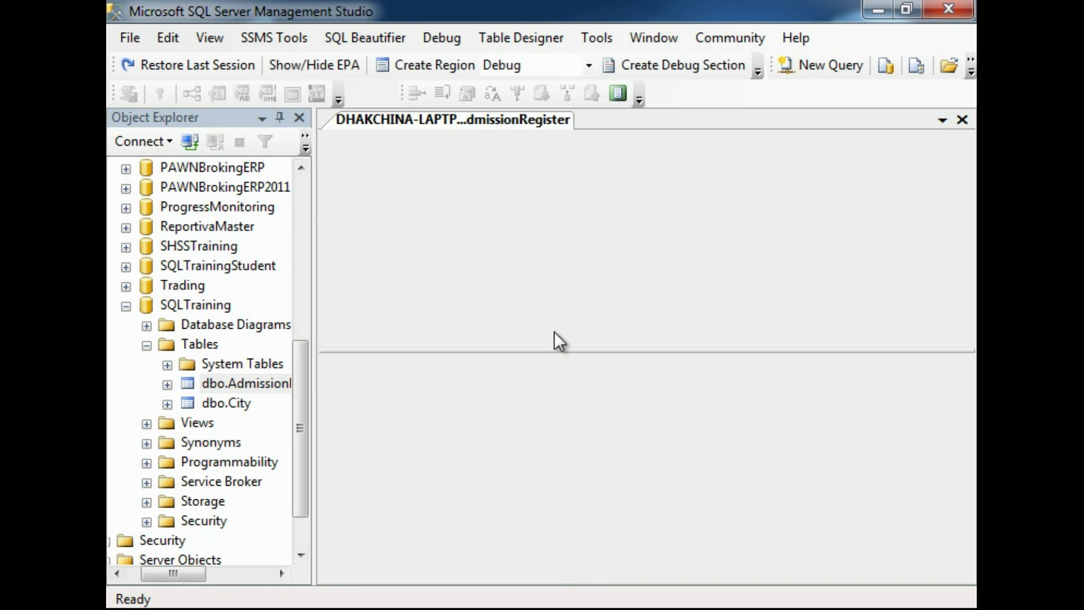
# Add a CityId column of type bigint that allows nulls to AdmissionRegister and save the table.
pyautogui.scroll(-1, 967, 209)
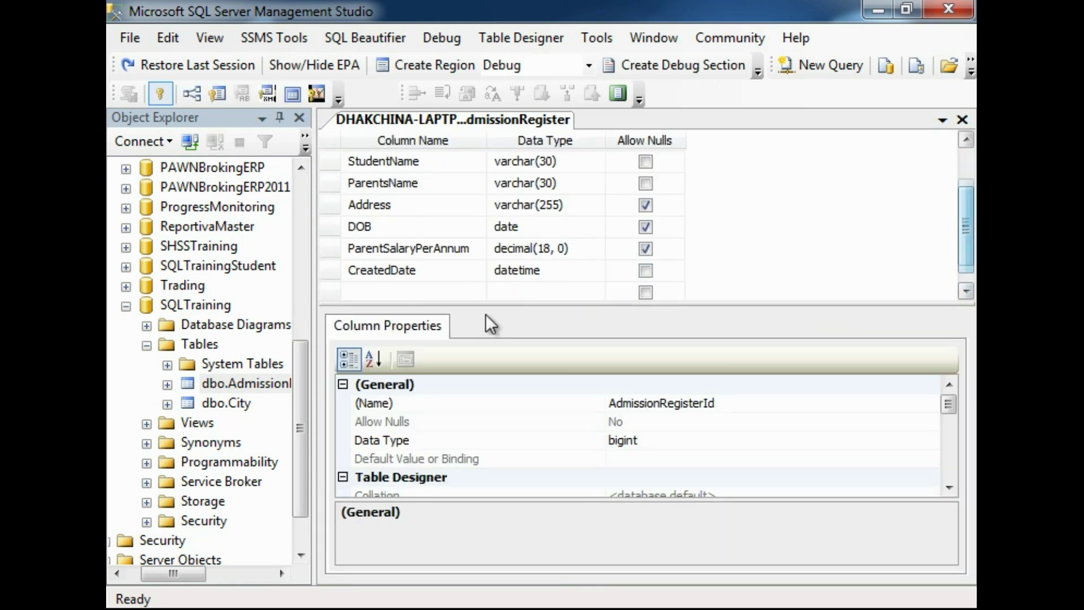
pyautogui.click(429, 288)
pyautogui.write('CityId')
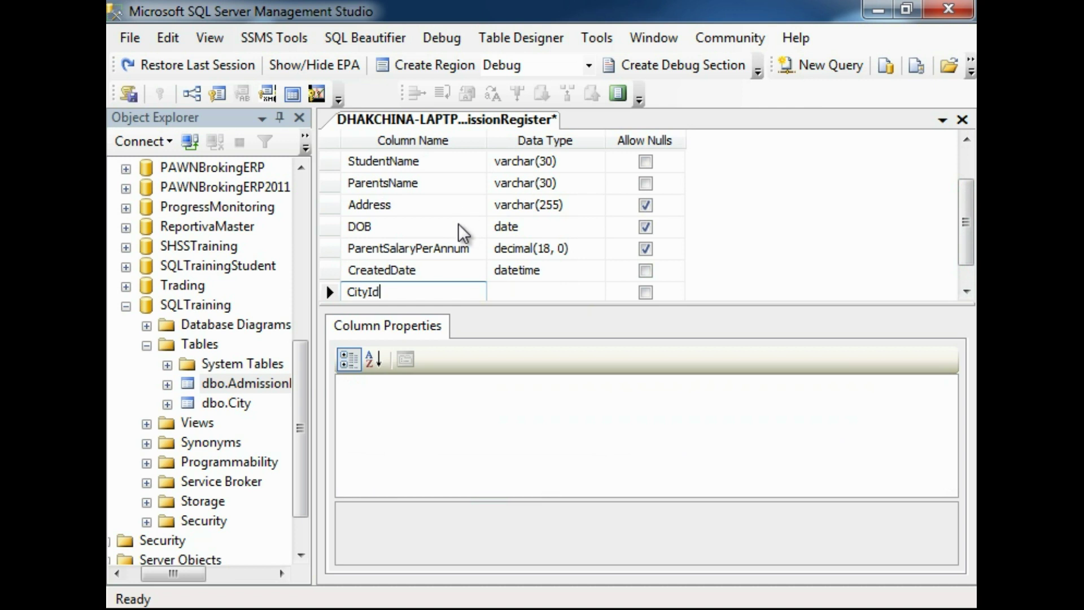
pyautogui.press('Tab')
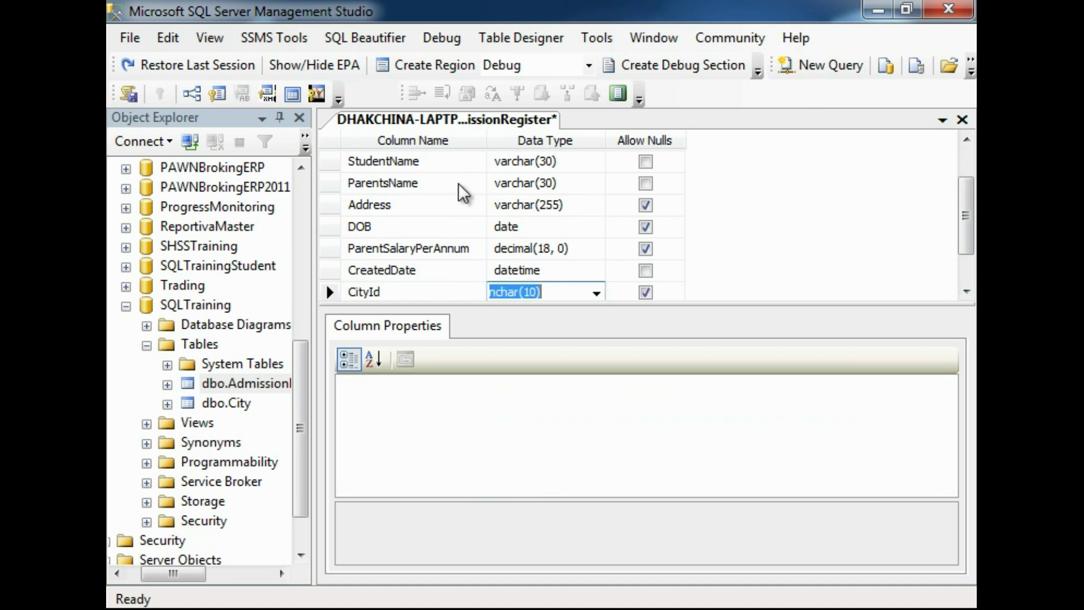
pyautogui.write('bigint')
pyautogui.press('Tab')
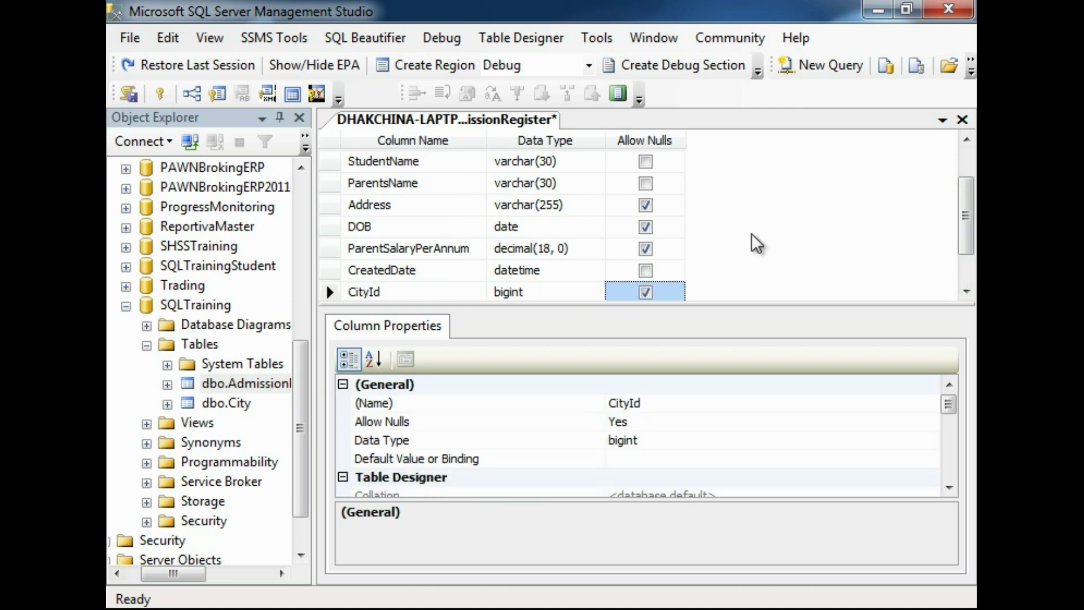
pyautogui.scroll(-1, 966, 215)
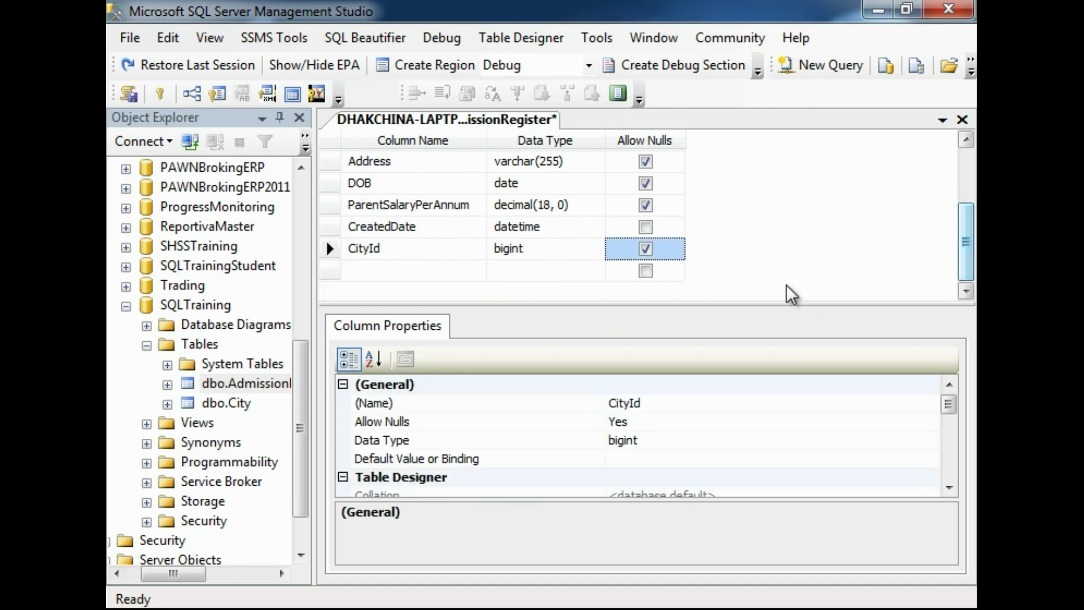
pyautogui.hotkey('ctrl', 's')
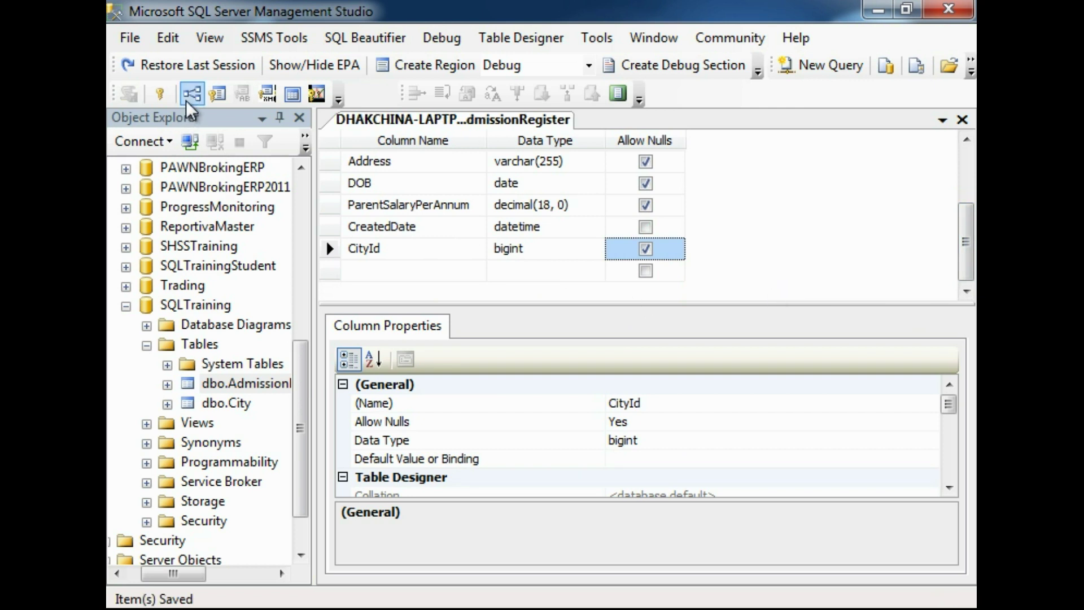
# Add a foreign key relationship to AdmissionRegister and name it FK_AdmissionRegister_CityId.
pyautogui.click(189, 94)
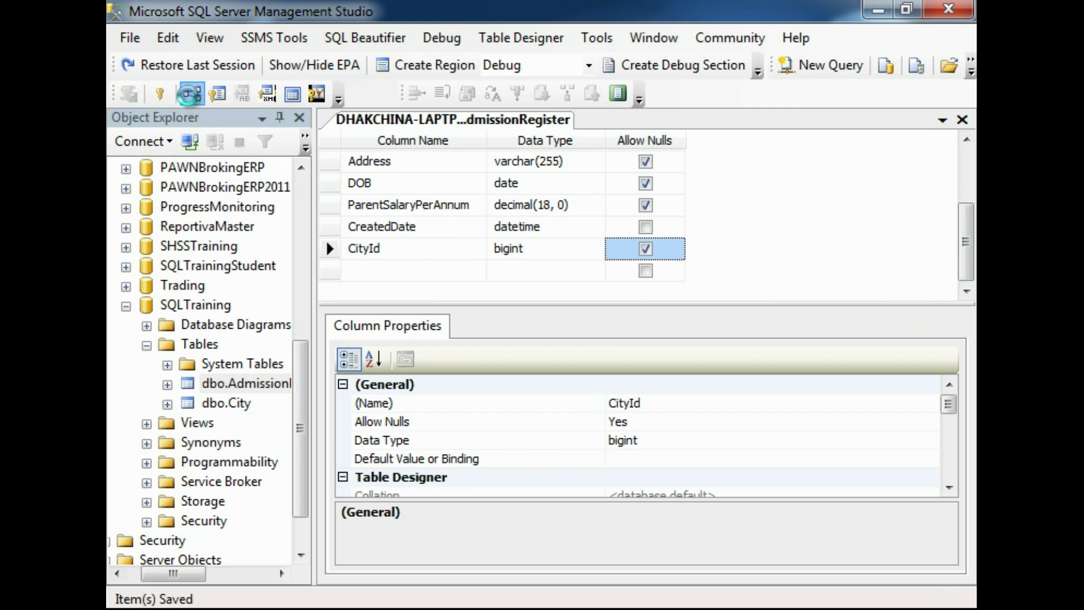
pyautogui.click(247, 488)
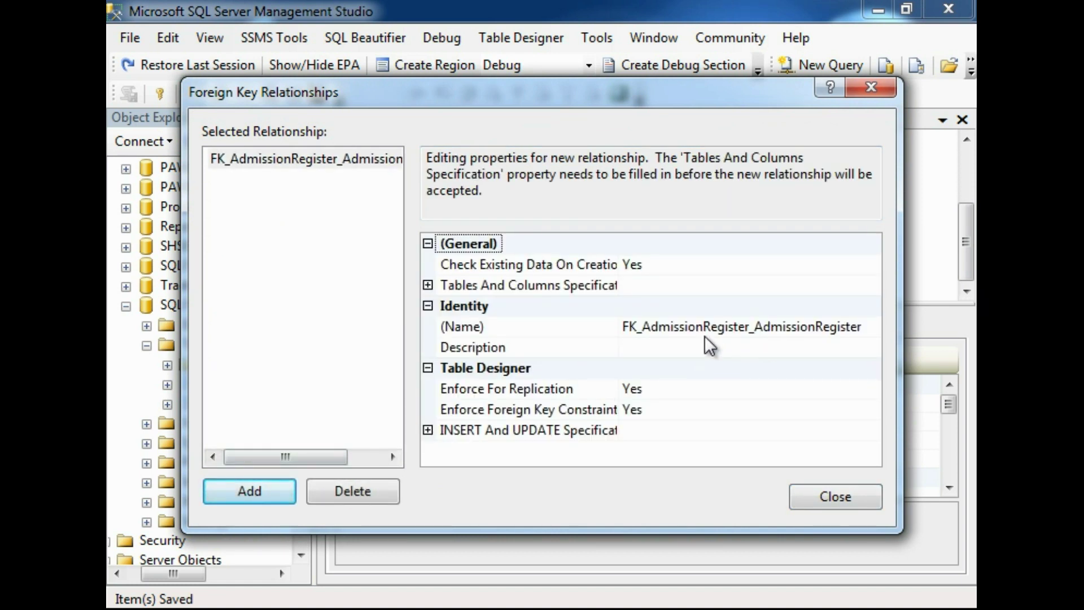
pyautogui.click(755, 327)
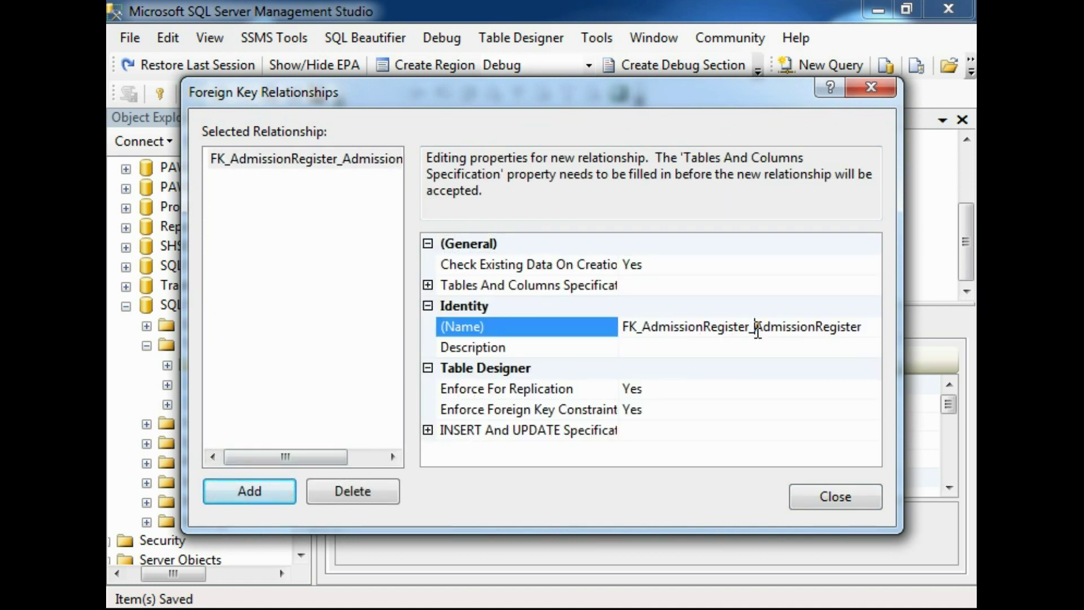
pyautogui.hotkey('shift', 'End')
pyautogui.write('CityId')
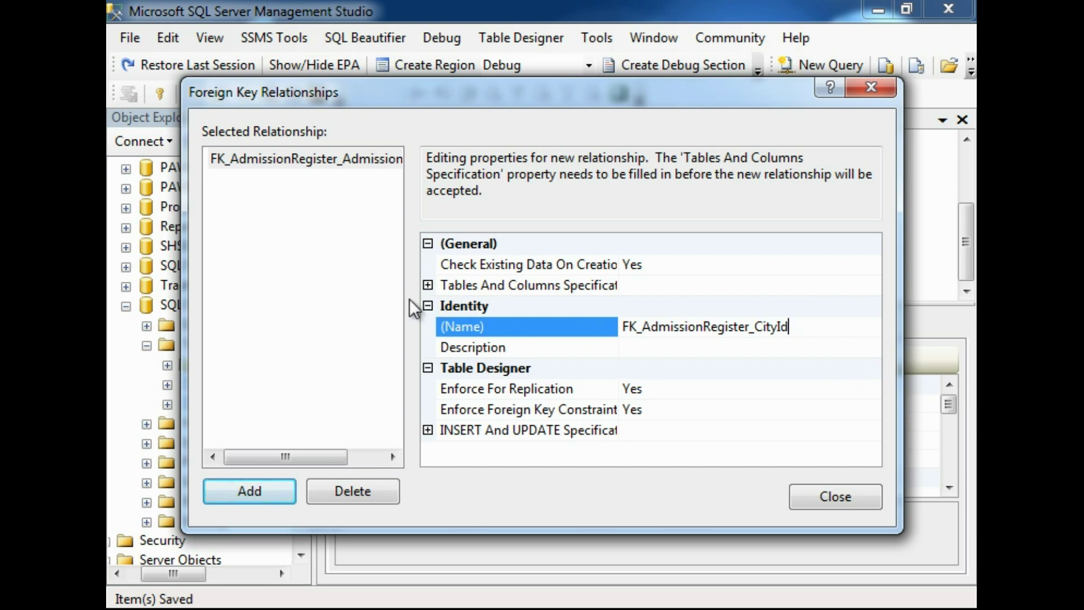
# Open the tables and columns specification of FK_AdmissionRegister_CityId and choose City as the primary key table.
pyautogui.click(427, 285)
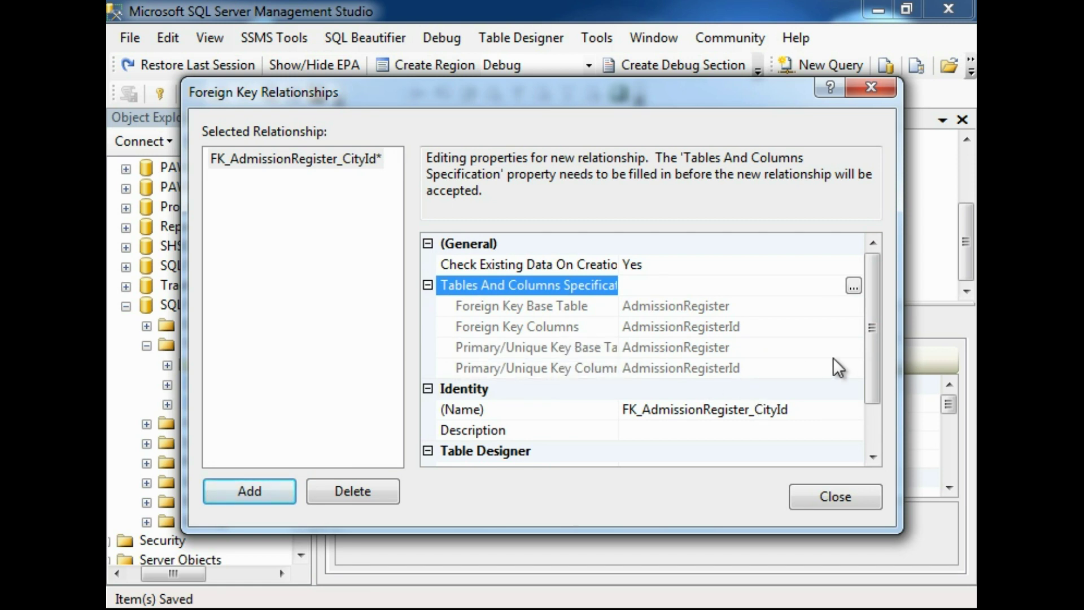
pyautogui.moveTo(868, 343); pyautogui.dragTo(869, 350)
pyautogui.click(853, 265)
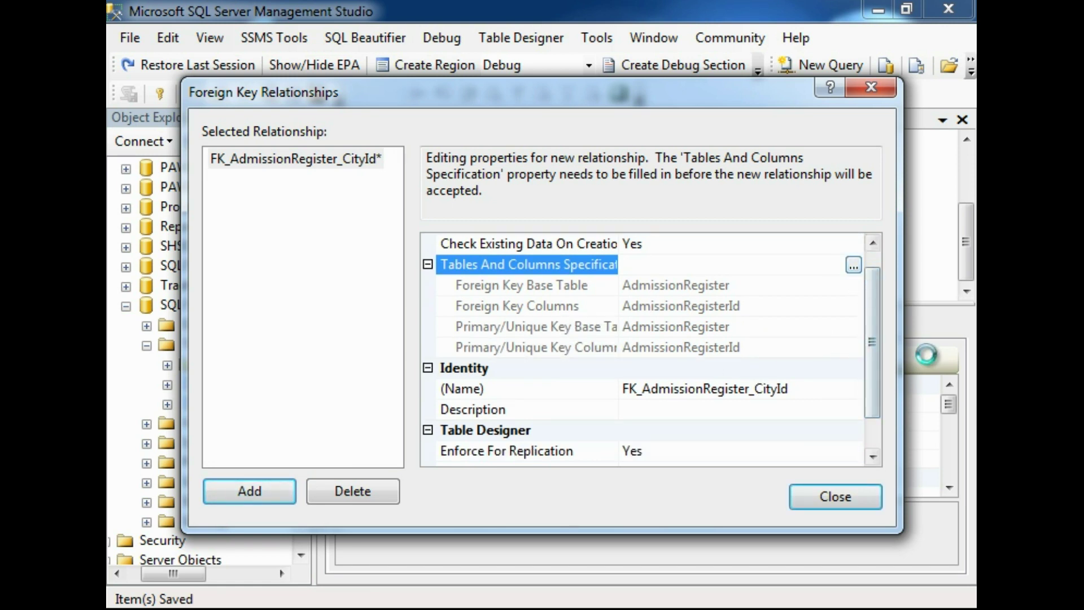
pyautogui.click(787, 495)
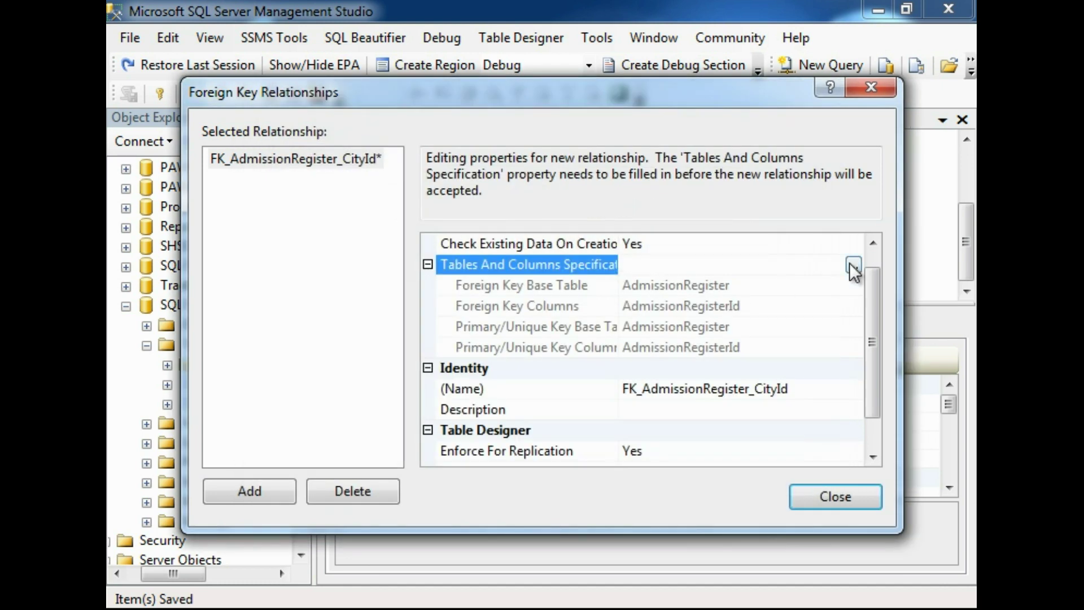
pyautogui.click(854, 264)
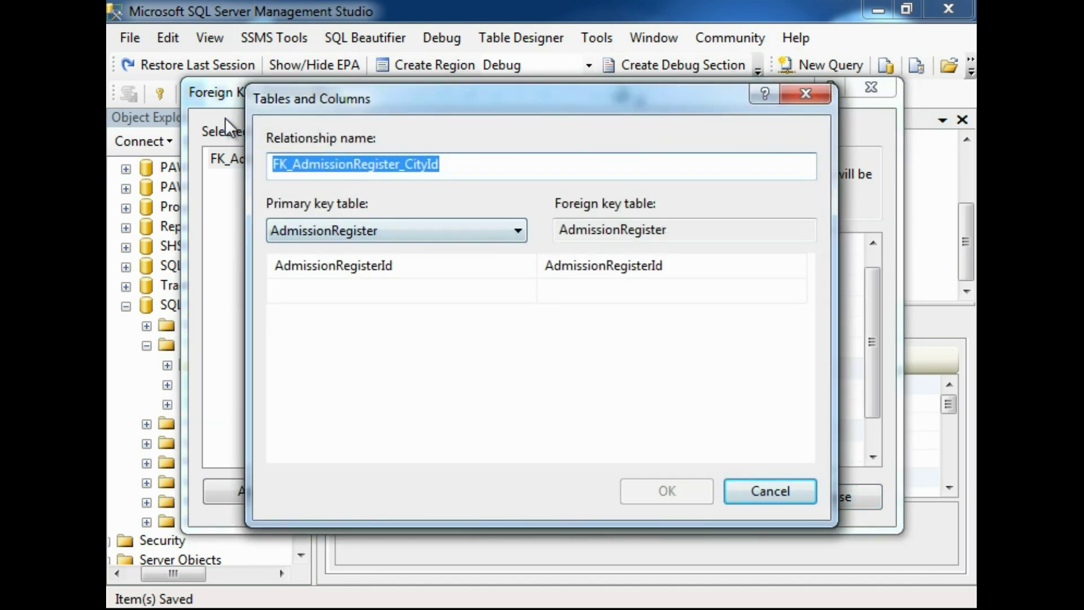
pyautogui.moveTo(367, 103); pyautogui.dragTo(425, 113)
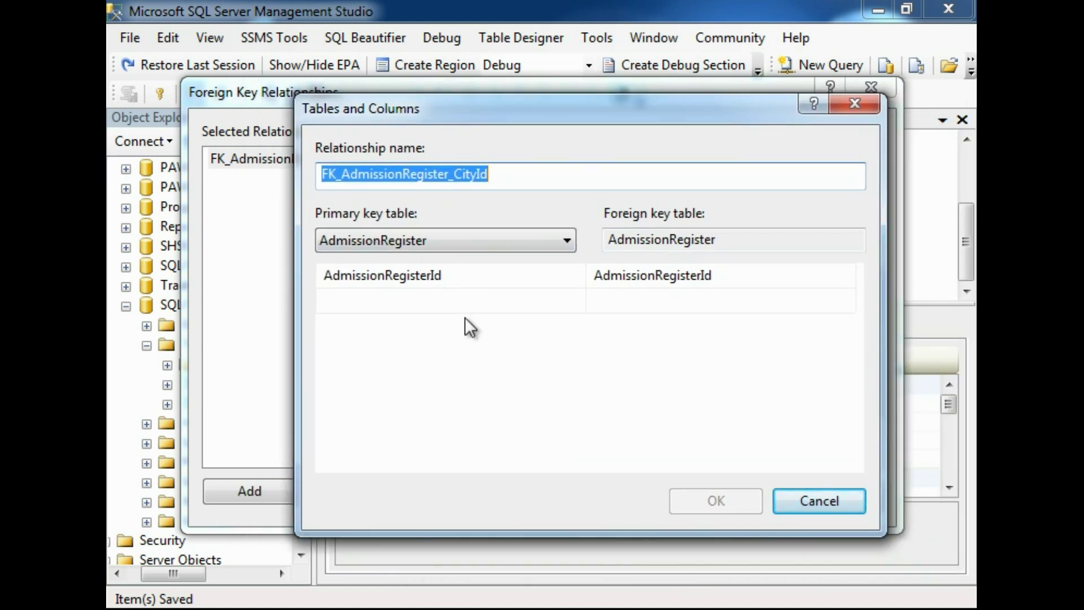
pyautogui.click(462, 240)
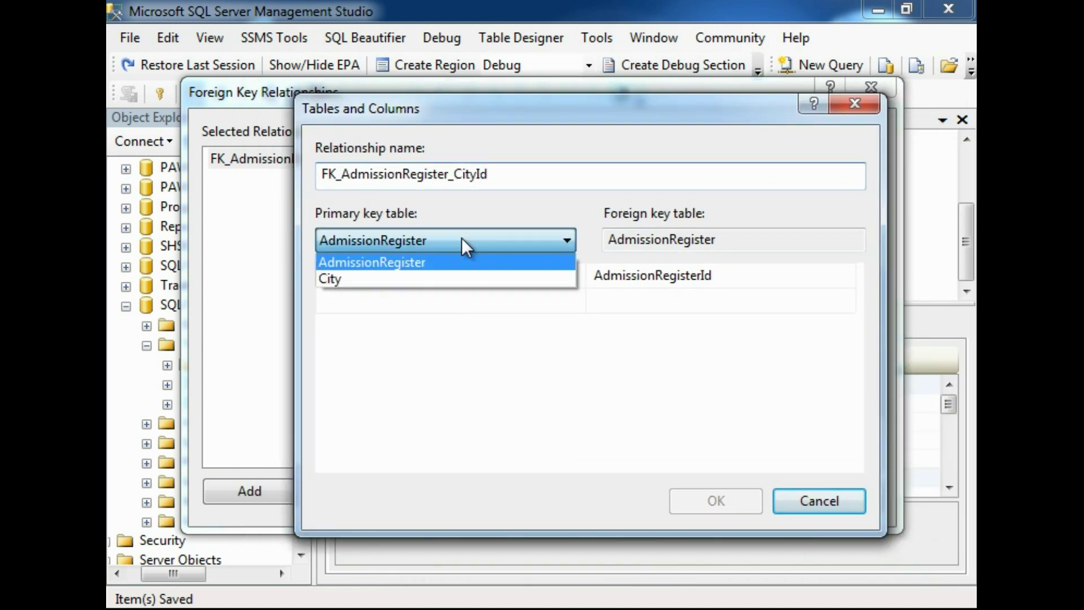
pyautogui.click(412, 278)
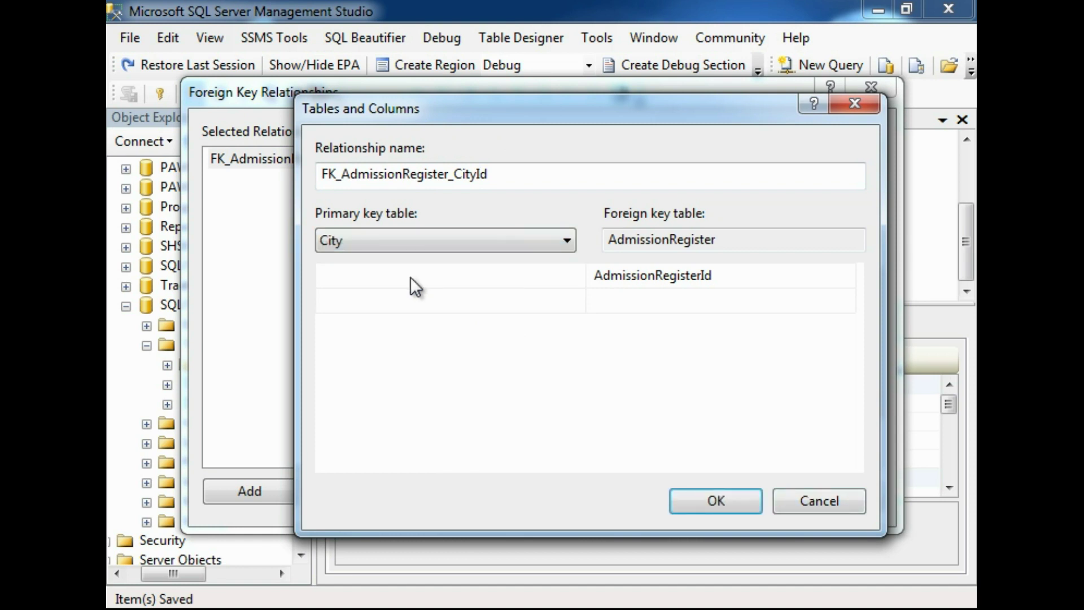
# Map City's CityId primary key column to the CityId column of AdmissionRegister and accept the mapping.
pyautogui.click(376, 274)
pyautogui.click(575, 277)
pyautogui.click(377, 294)
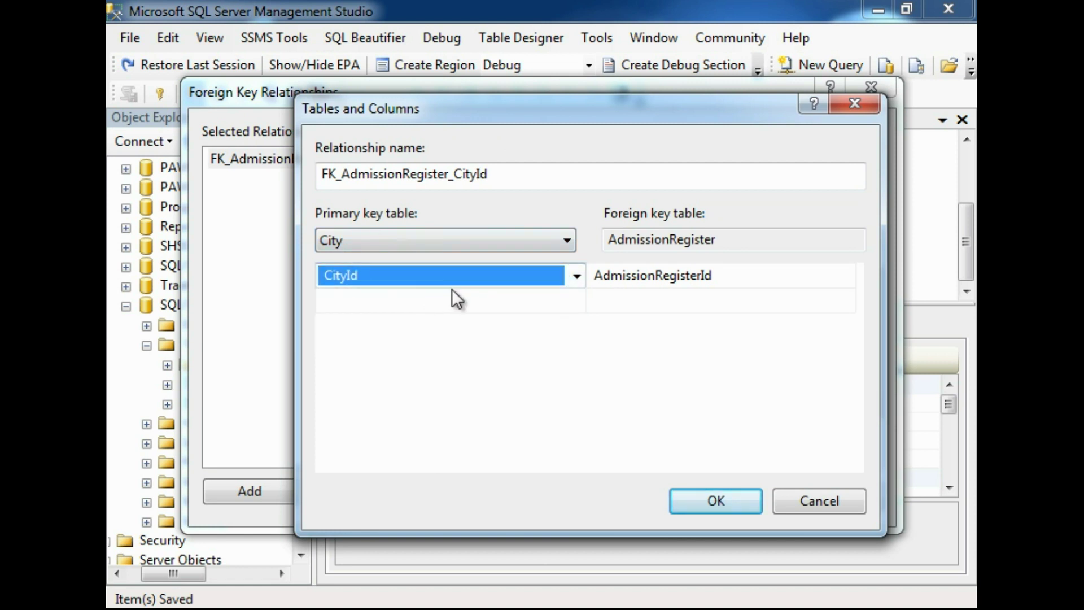
pyautogui.click(852, 280)
pyautogui.click(848, 277)
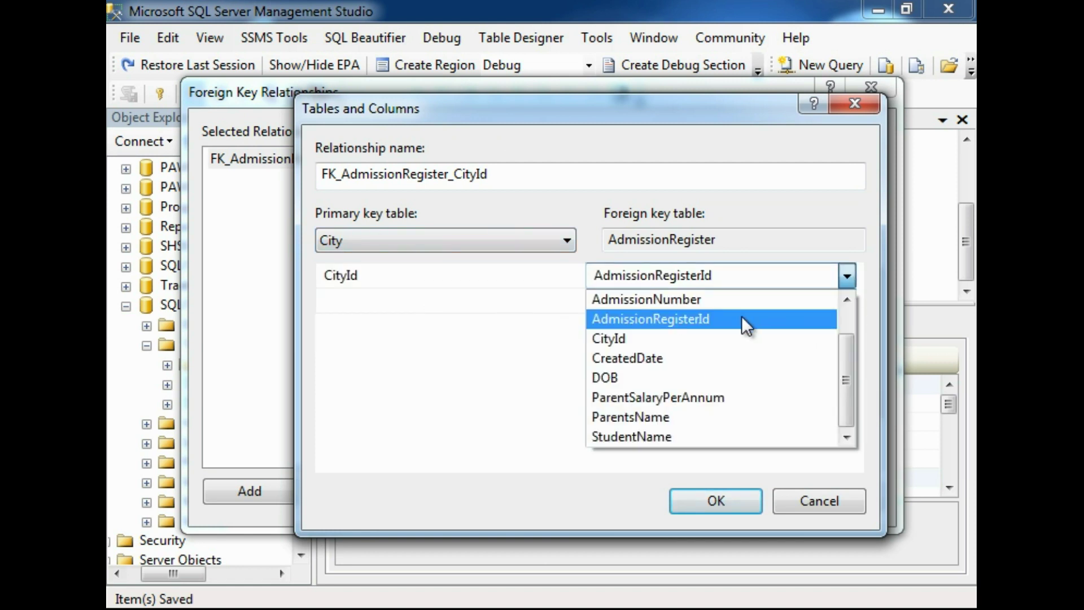
pyautogui.click(703, 338)
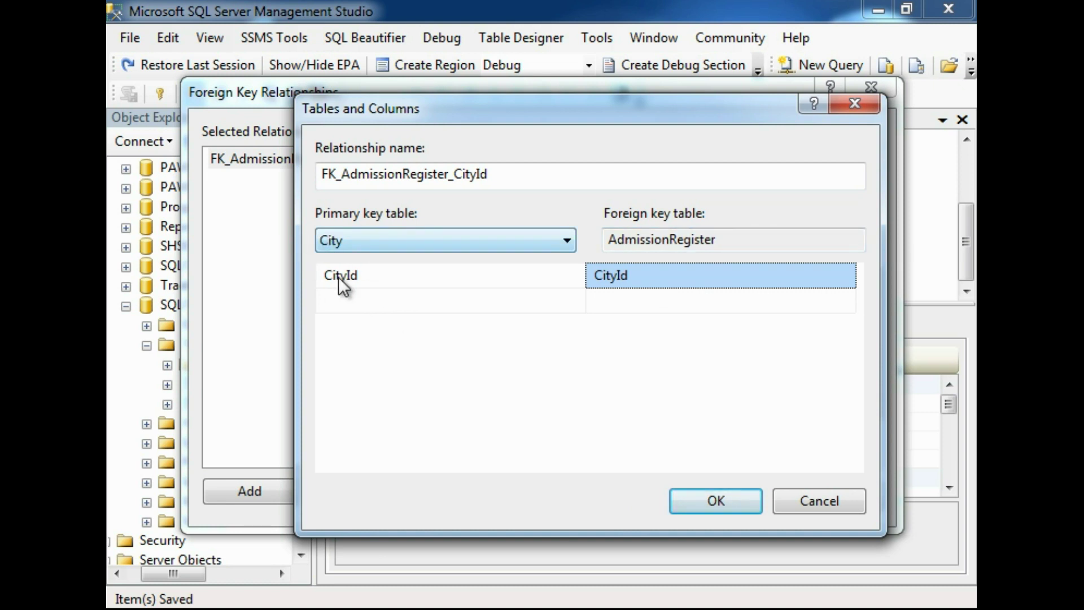
pyautogui.click(727, 495)
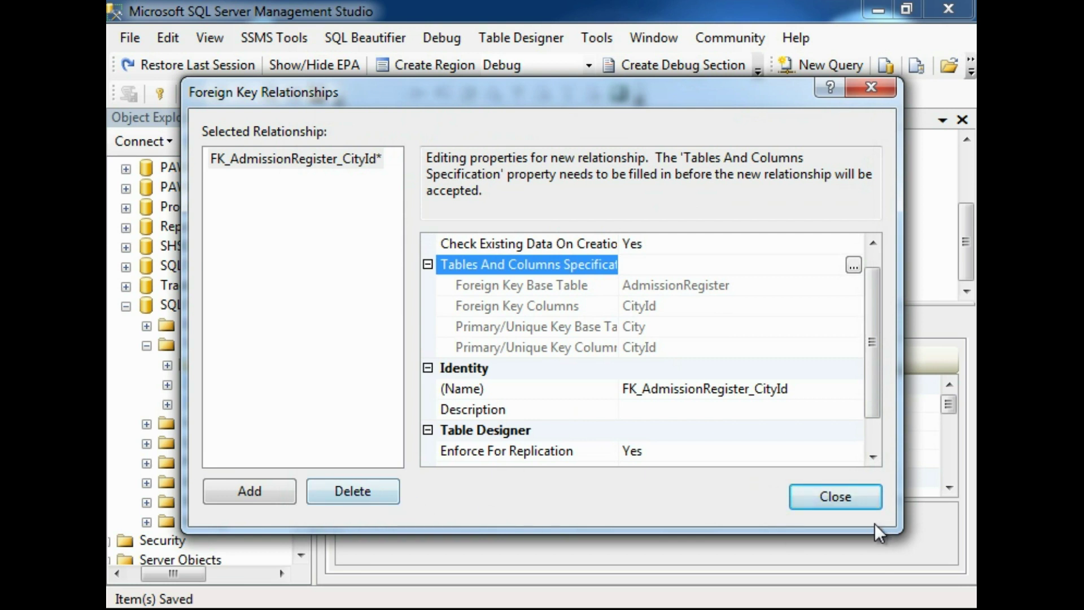
# Close the foreign key relationships, save the changes to City and AdmissionRegister, and close the table design.
pyautogui.click(852, 507)
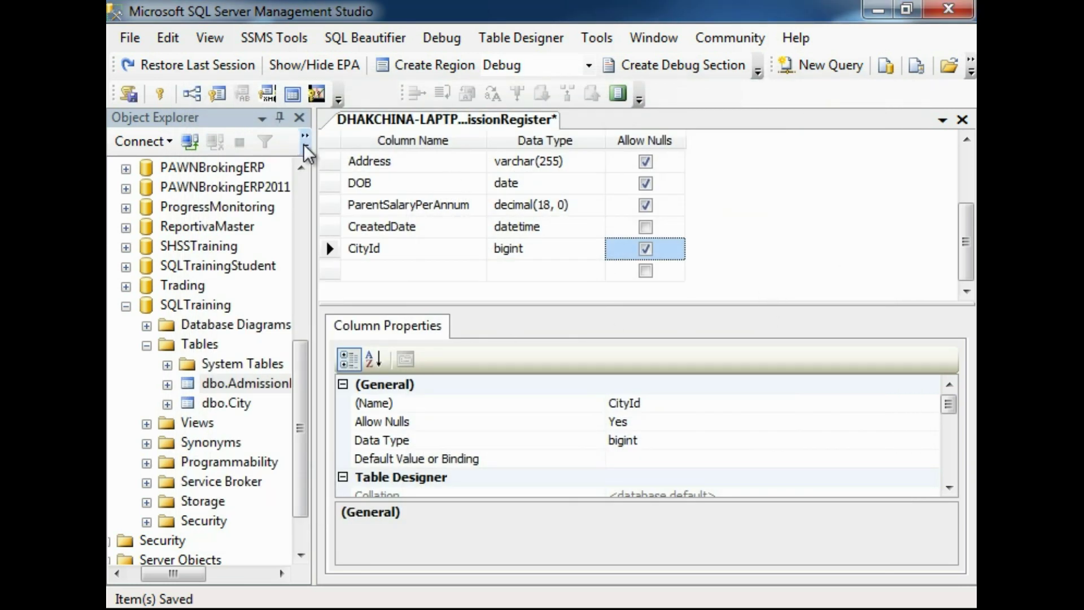
pyautogui.hotkey('ctrl', 's')
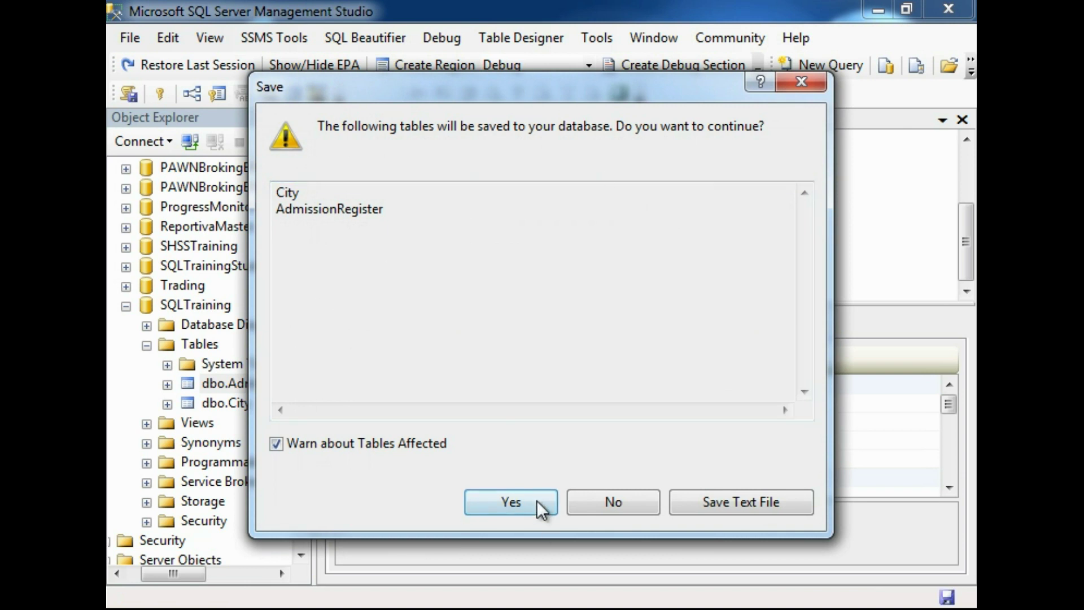
pyautogui.click(511, 502)
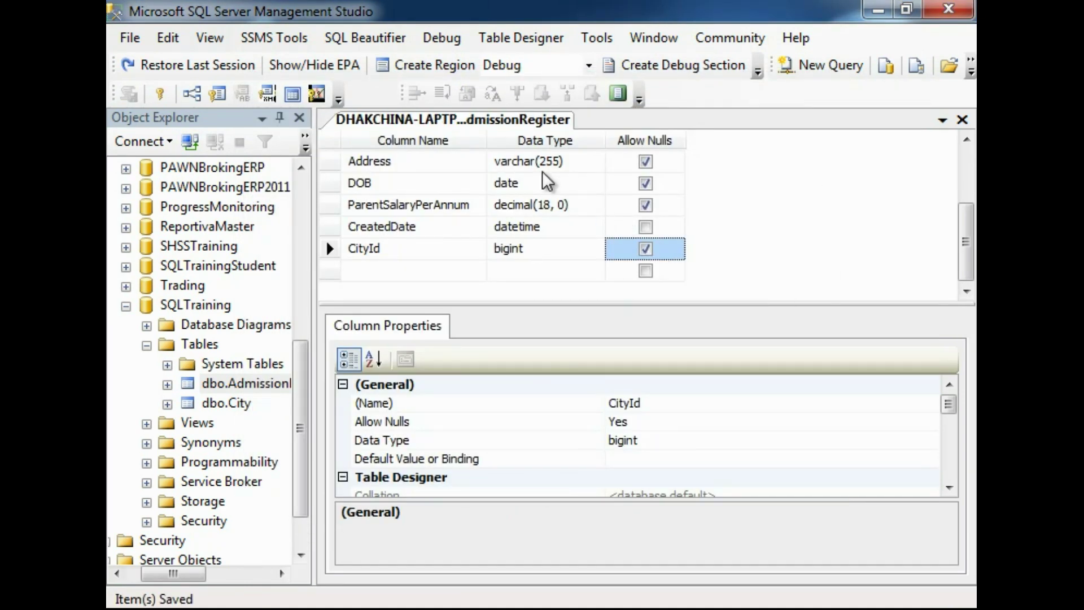
pyautogui.click(961, 120)
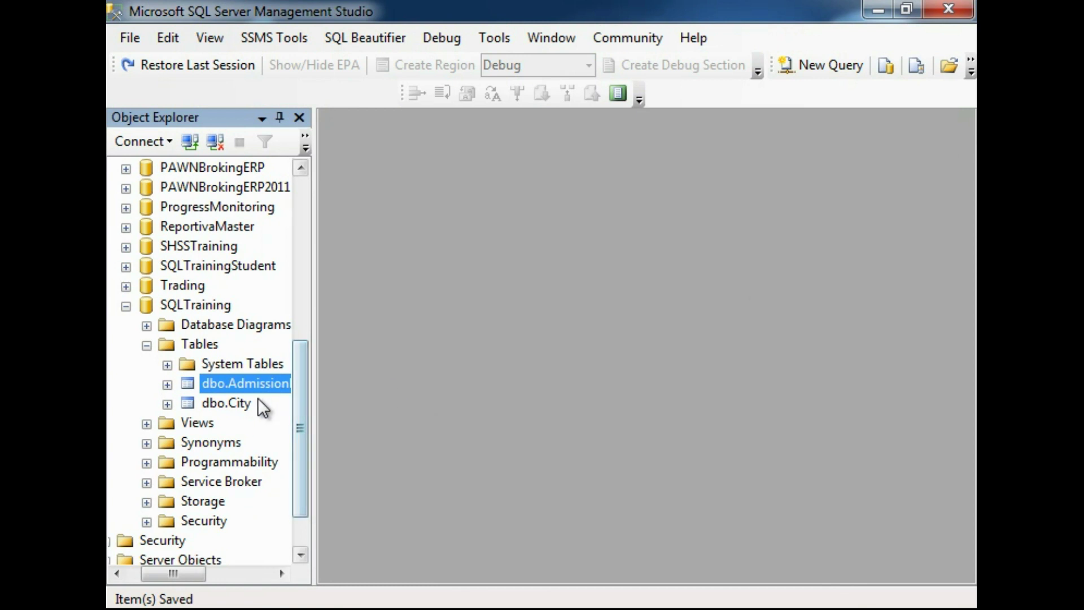
# Open the top 200 rows of AdmissionRegister for editing and go to the first row's CityId cell.
pyautogui.rightClick(223, 383)
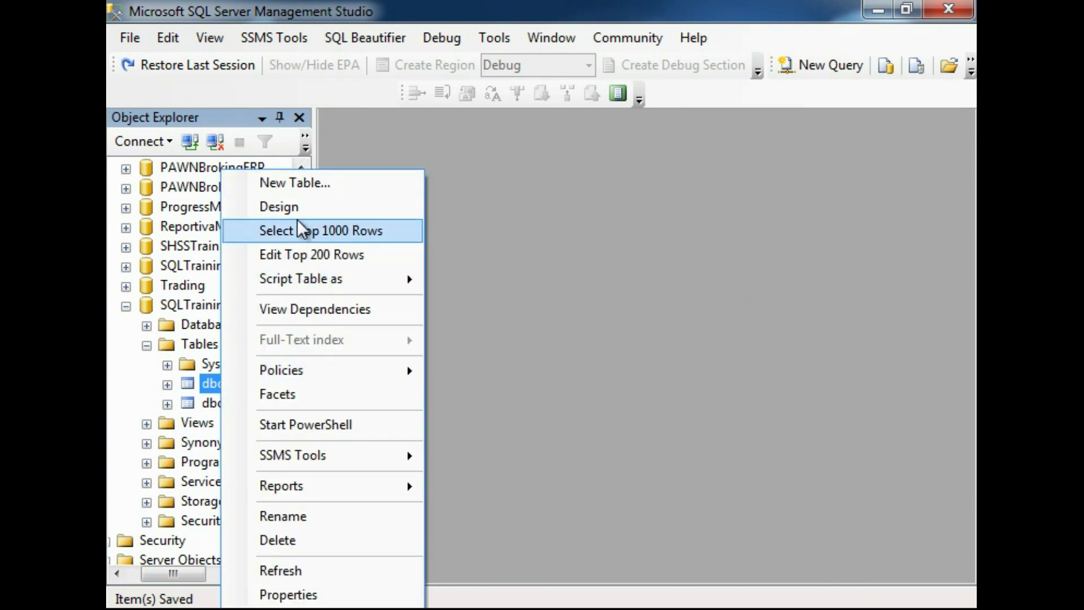
pyautogui.click(301, 256)
pyautogui.press('End')
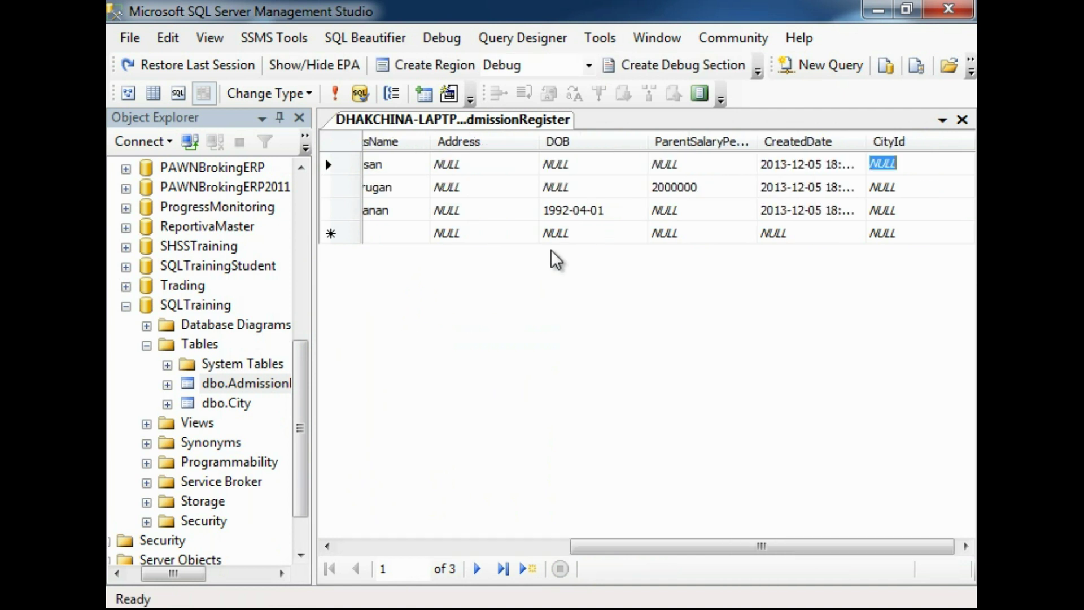
# Try to set the first AdmissionRegister row's CityId to 777 to test the foreign key constraint.
pyautogui.write('777')
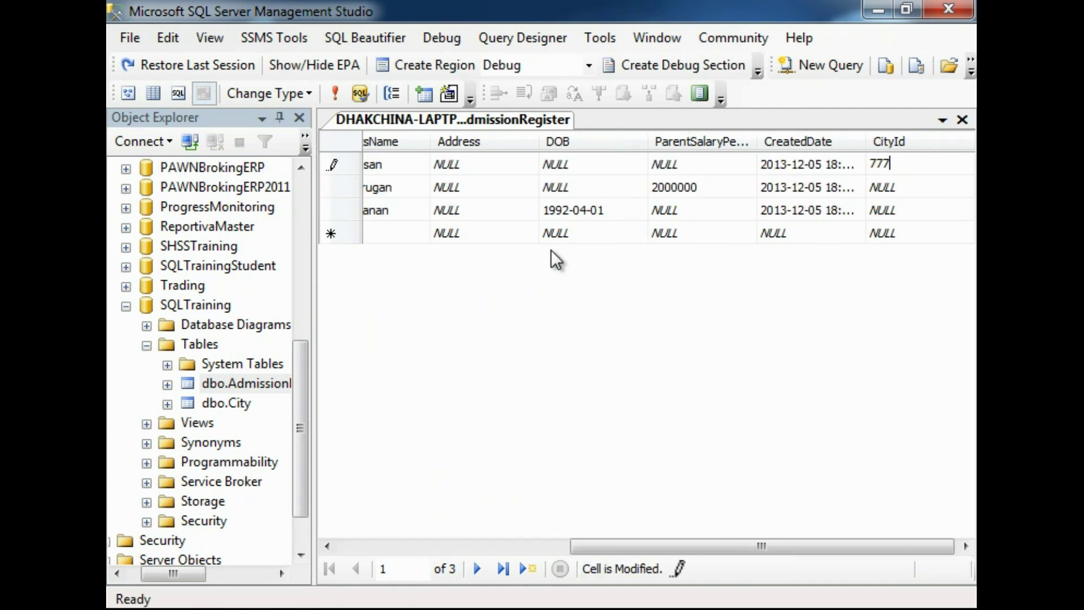
pyautogui.press('Return')
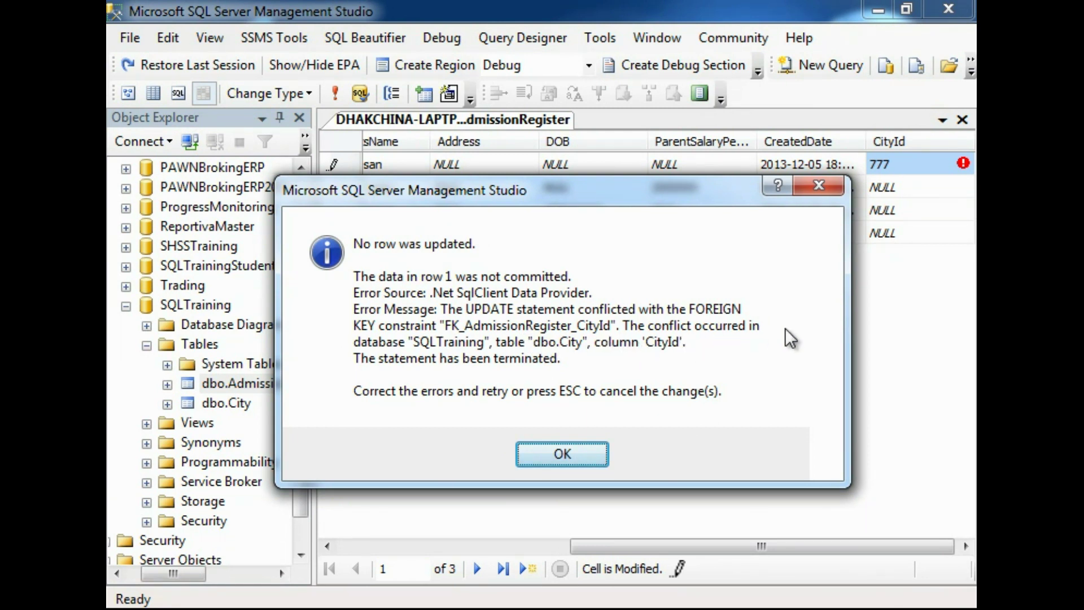
pyautogui.click(562, 452)
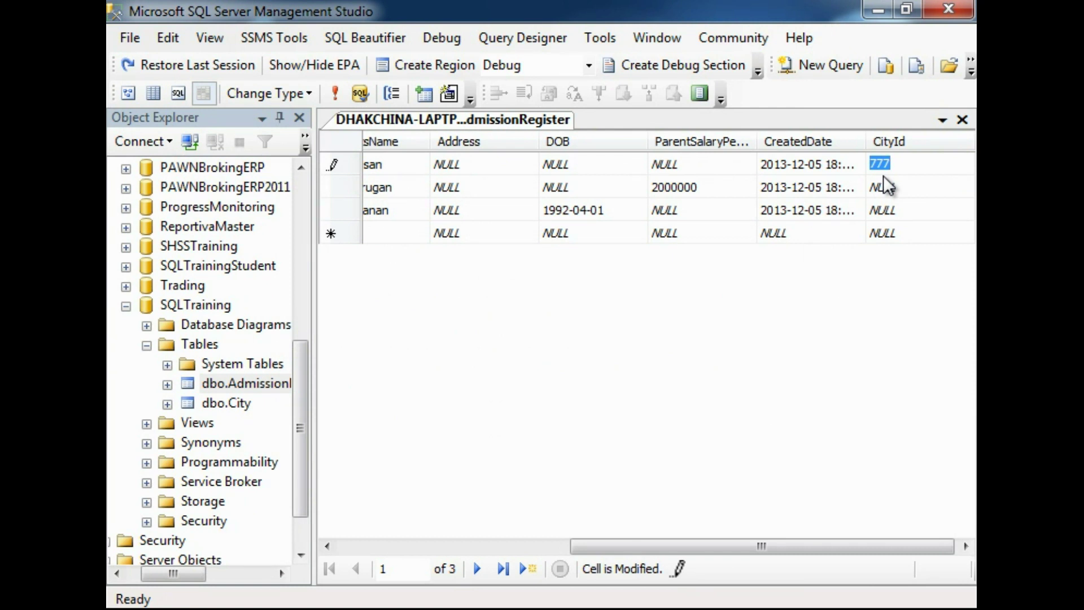
# Set CityId to 1 in the first AdmissionRegister row and 2 in the second row.
pyautogui.write('1')
pyautogui.press('Down')
pyautogui.write('2')
pyautogui.press('Down')
pyautogui.write('1')
pyautogui.press('Up')
pyautogui.press('Up')
pyautogui.press('Down')
# Try the values 1.1 and 22 as the third AdmissionRegister row's CityId.
pyautogui.click(896, 209)
pyautogui.write('1.1')
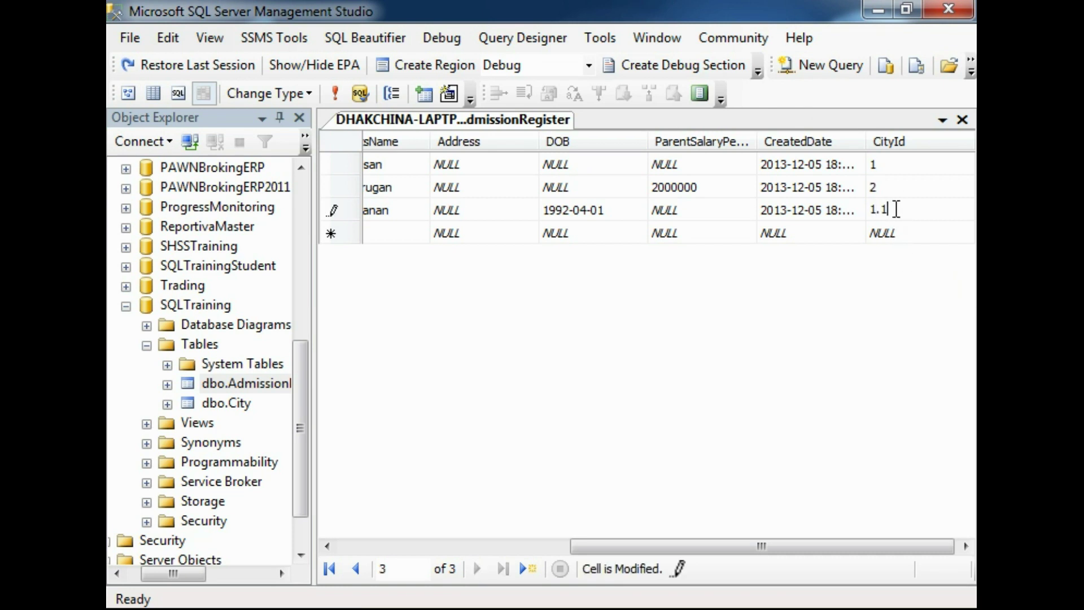
pyautogui.press('Return')
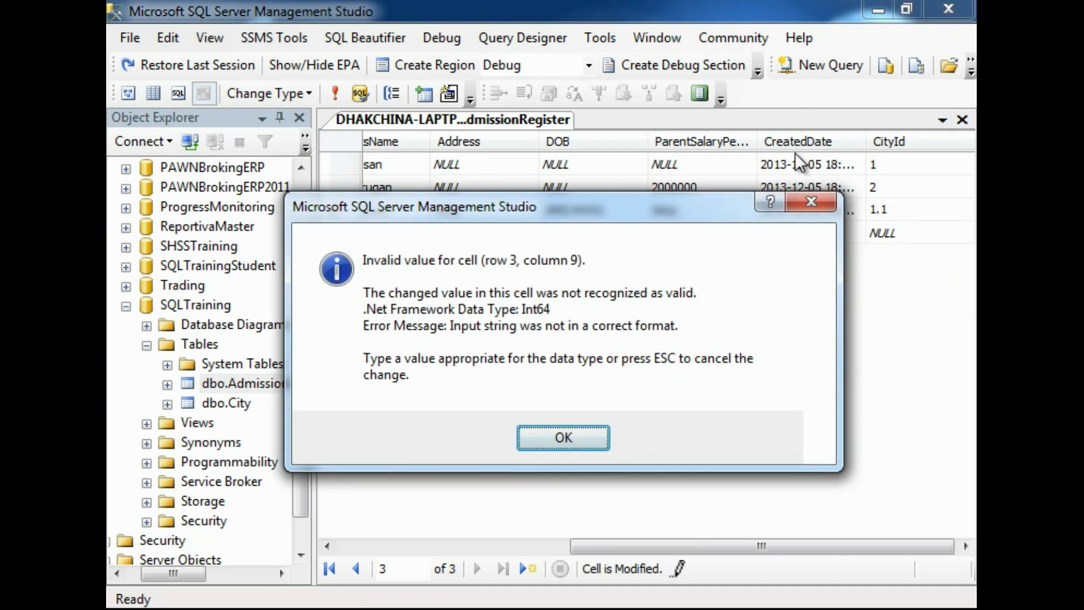
pyautogui.click(573, 434)
pyautogui.press('BackSpace')
pyautogui.press('BackSpace')
pyautogui.press('BackSpace')
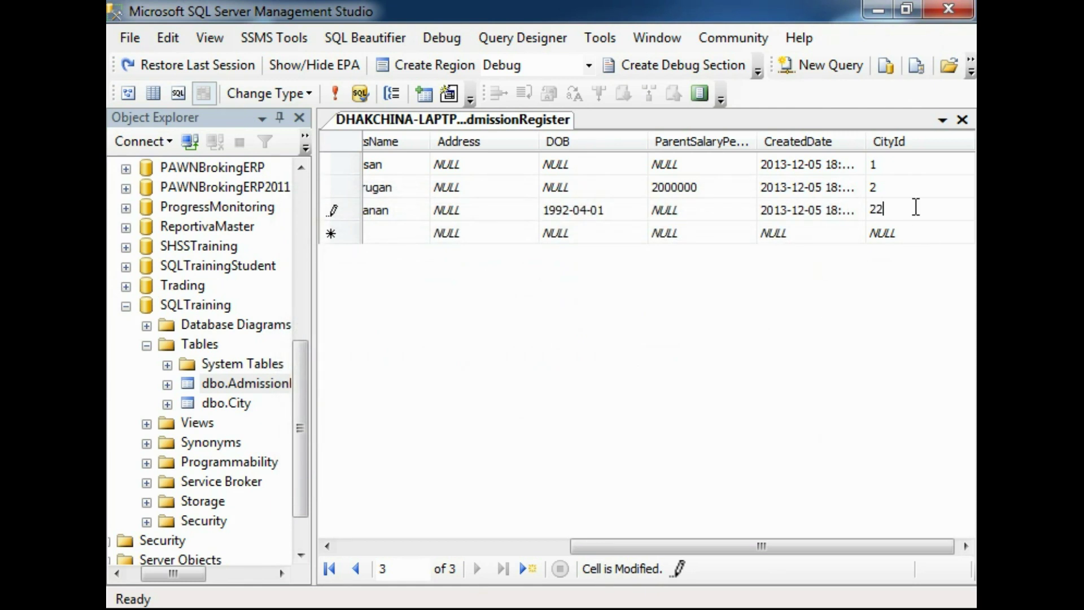
pyautogui.press('Return')
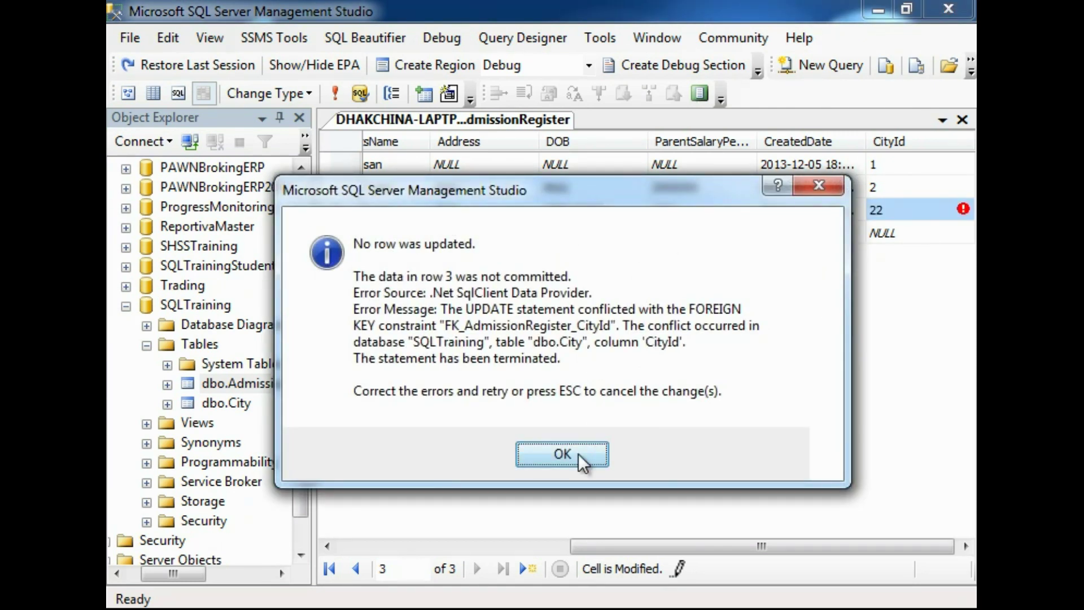
pyautogui.click(581, 454)
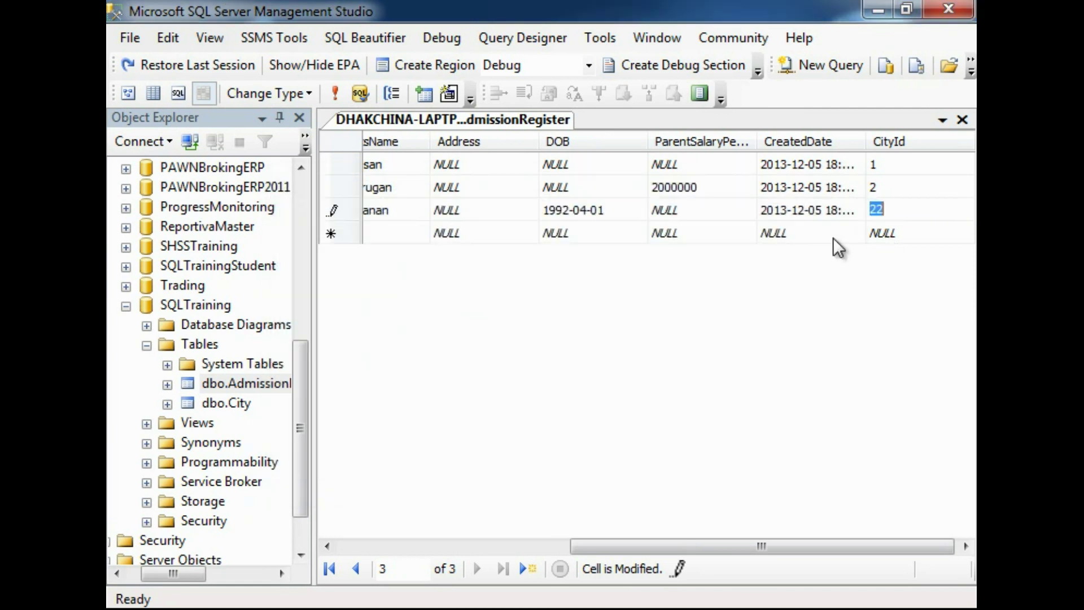
# Set the third AdmissionRegister row's CityId to 3 and commit the row.
pyautogui.write('3')
pyautogui.click(881, 235)
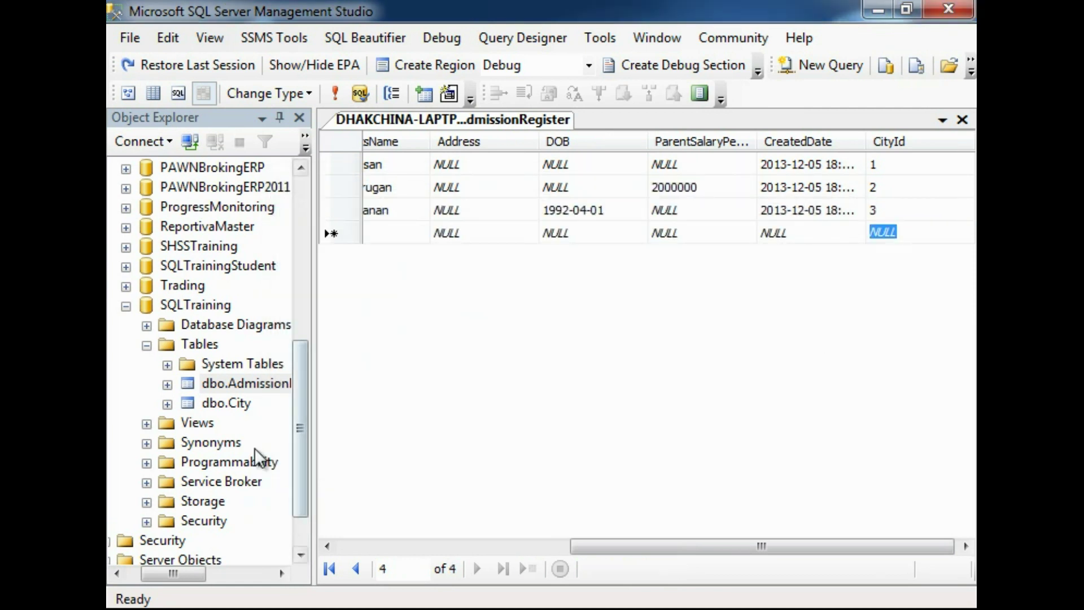
# Open the City table's rows to check the available CityId values, and close both tables' data.
pyautogui.click(227, 401)
pyautogui.rightClick(227, 402)
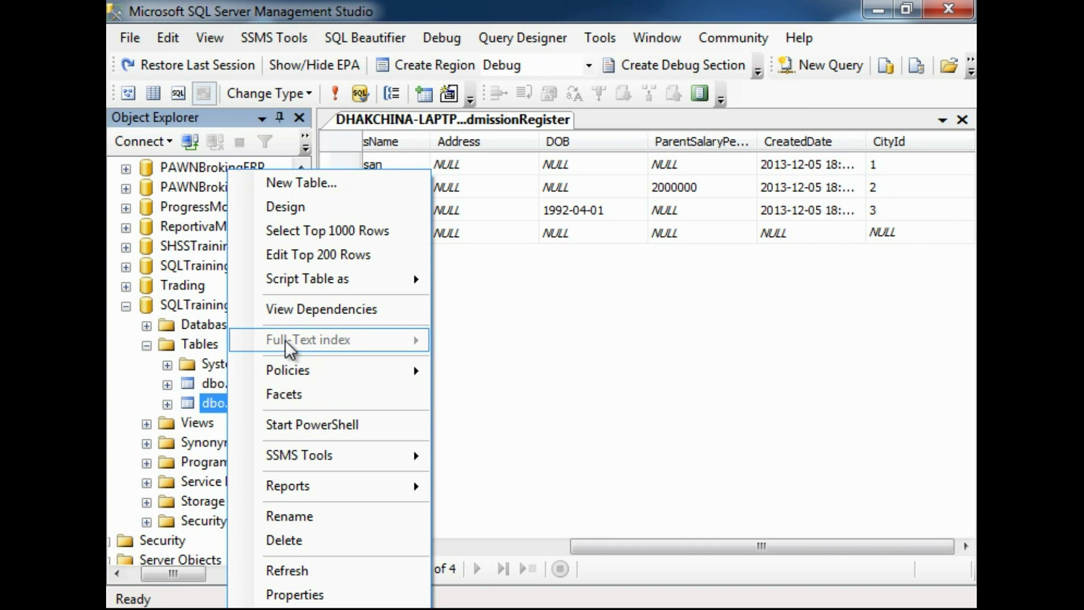
pyautogui.click(316, 252)
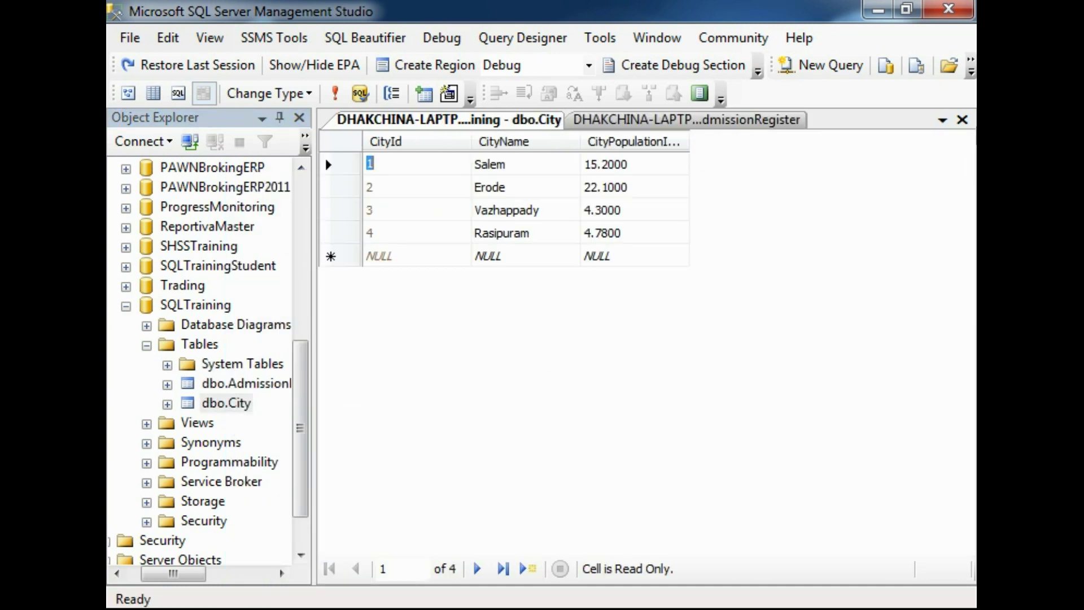
pyautogui.click(968, 126)
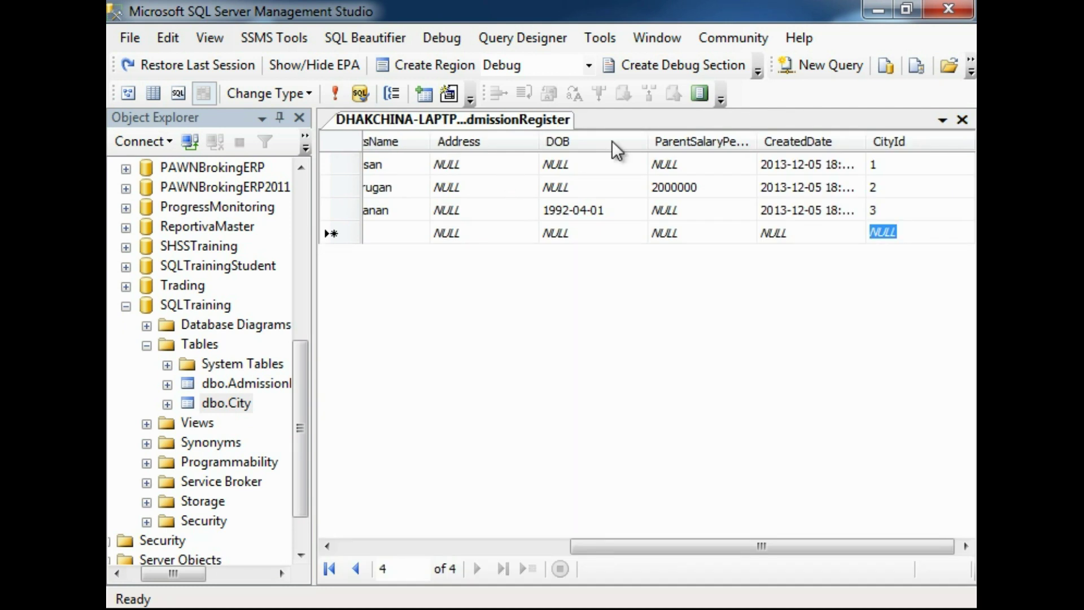
pyautogui.click(966, 126)
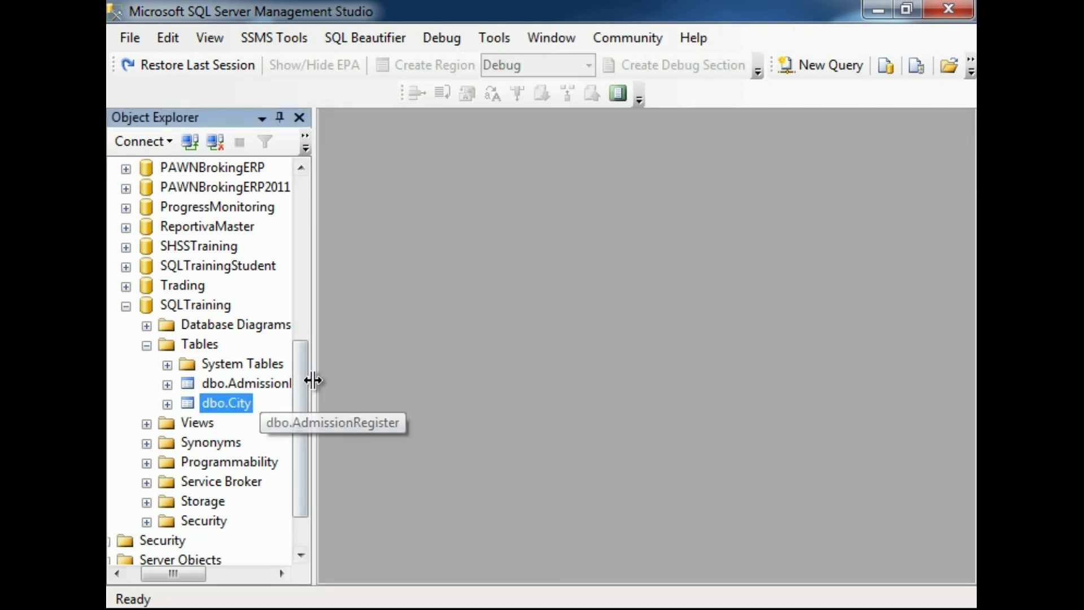
# Expand the AdmissionRegister table's keys in the object tree and widen the tree to read the full key names.
pyautogui.scroll(-1, 304, 394)
pyautogui.click(168, 326)
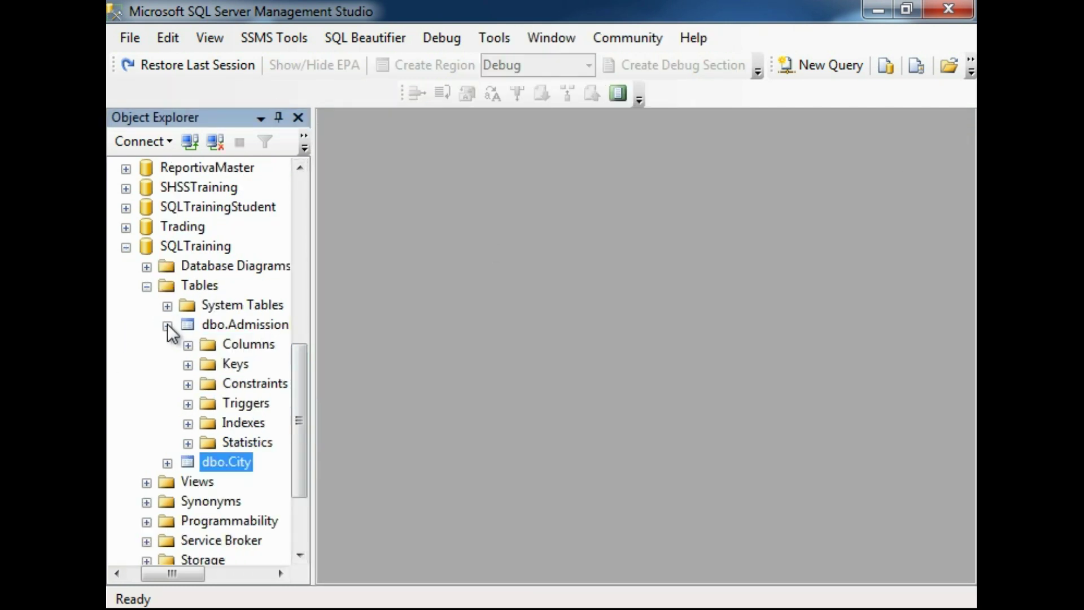
pyautogui.click(188, 364)
pyautogui.moveTo(313, 372); pyautogui.dragTo(453, 378)
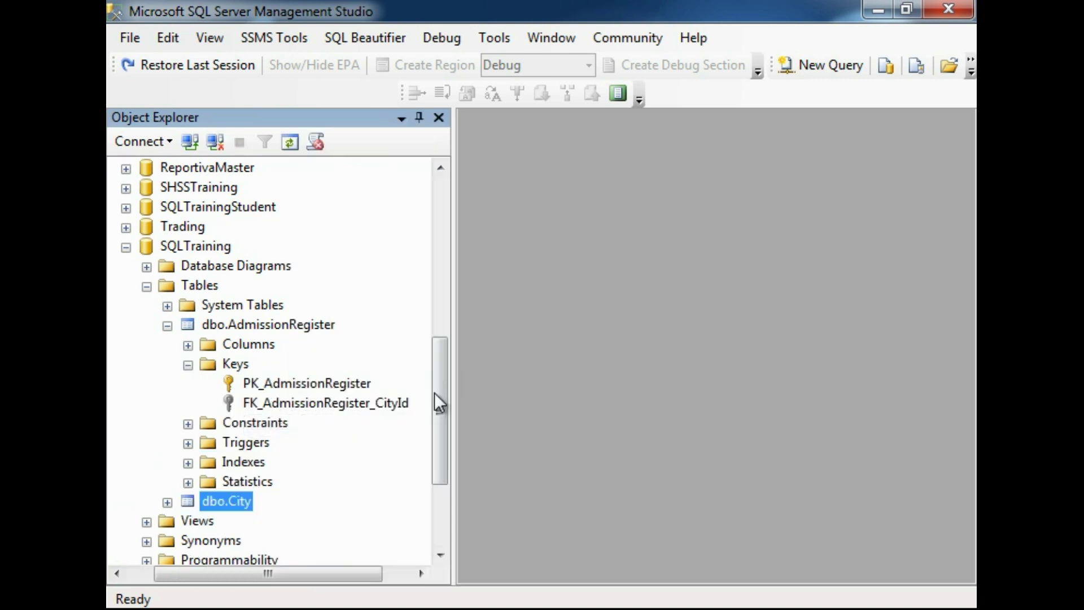
pyautogui.click(267, 384)
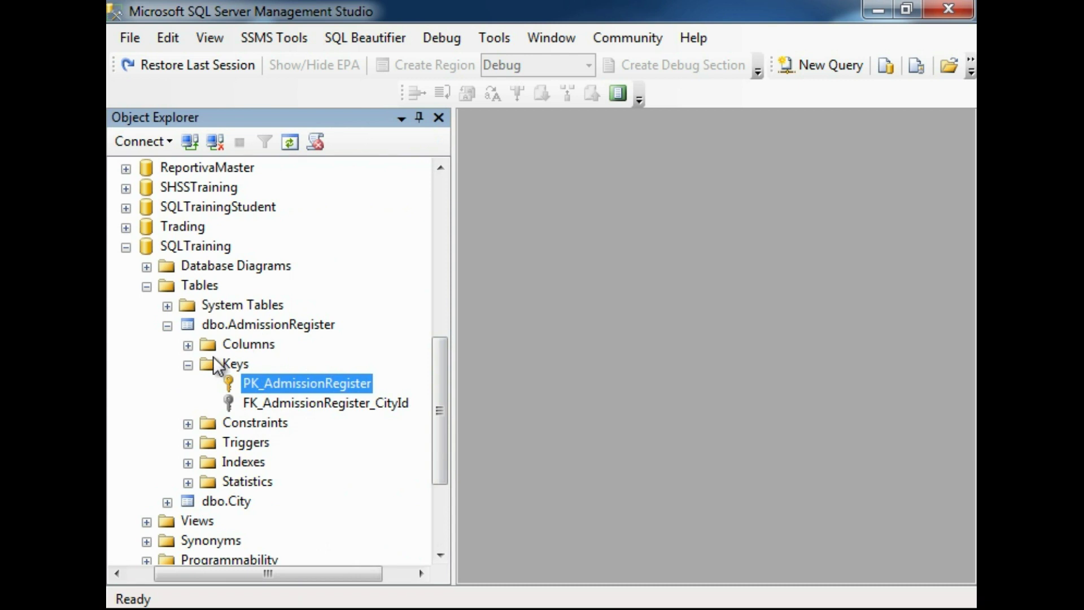
# Expand the AdmissionRegister columns and examine which ones are marked as primary and foreign keys.
pyautogui.click(188, 345)
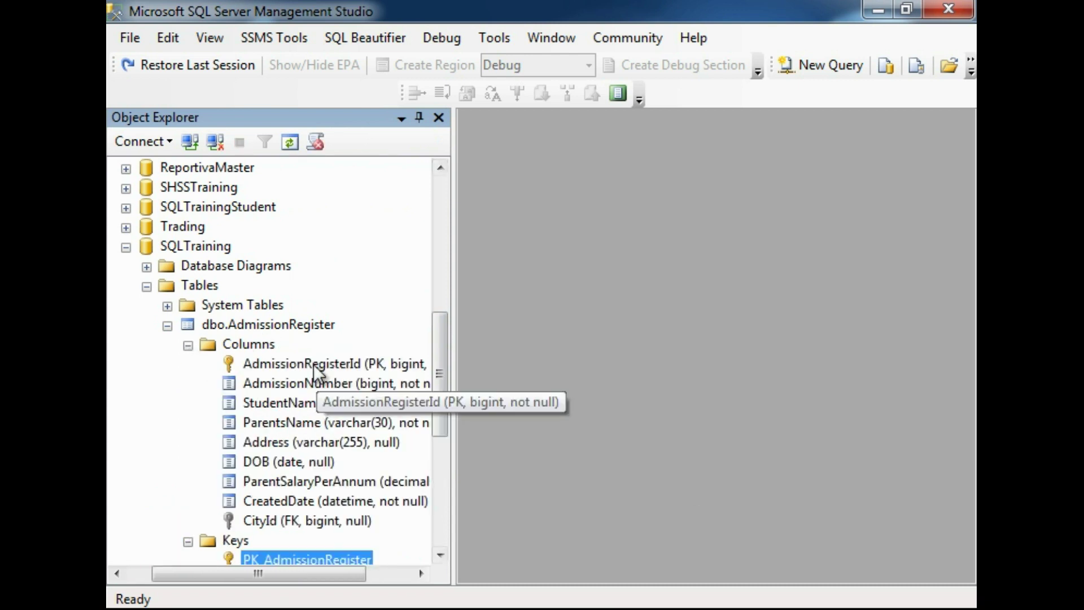
pyautogui.click(307, 363)
pyautogui.scroll(-3, 439, 375)
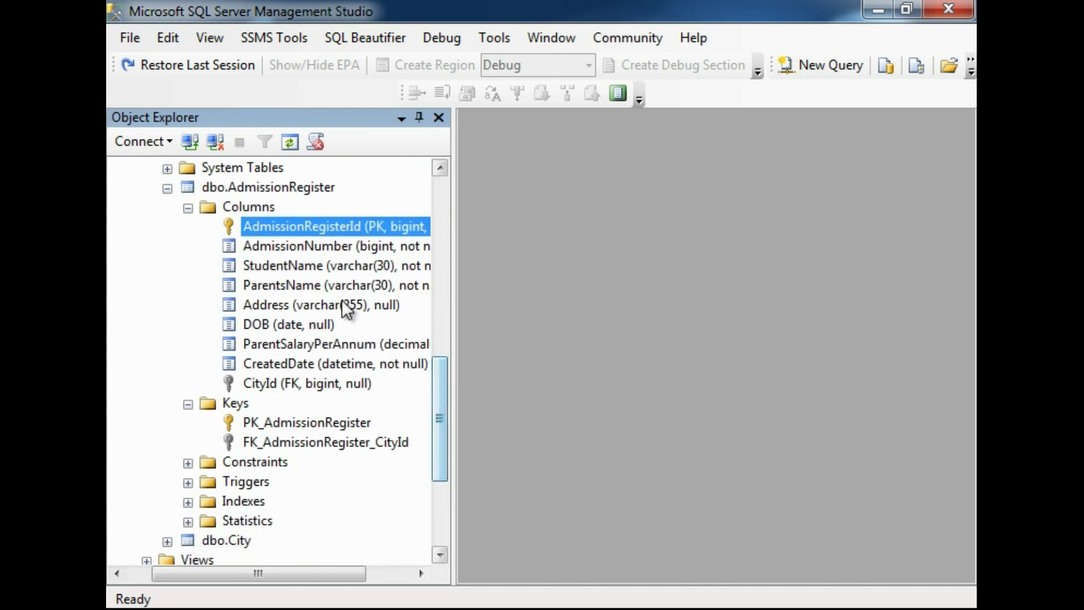
# Check the AdmissionRegister table's primary key and foreign key entries against its CityId column.
pyautogui.click(327, 420)
pyautogui.click(307, 447)
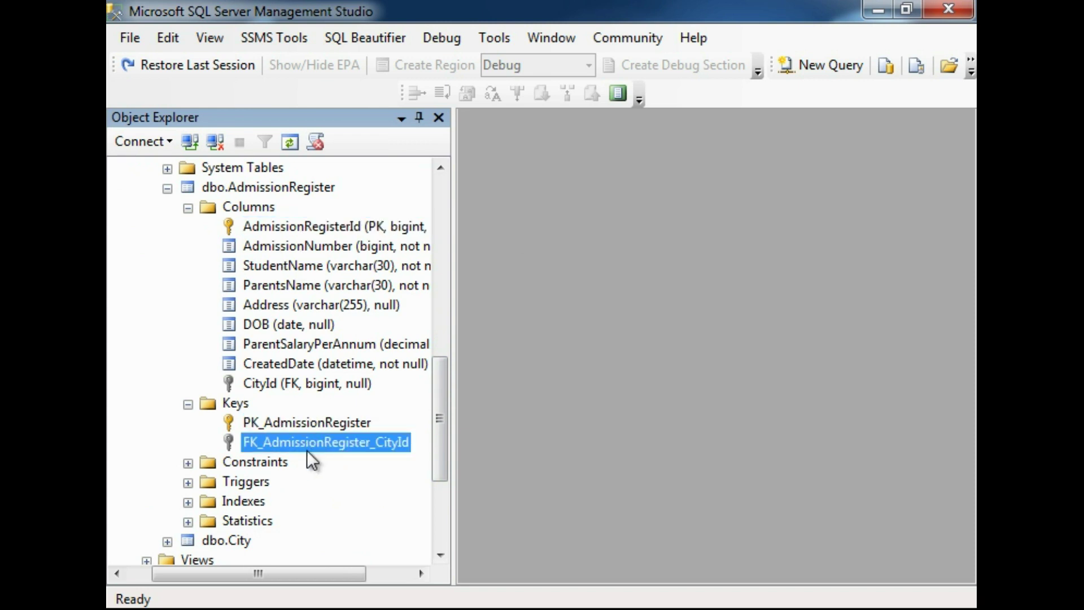
pyautogui.click(273, 385)
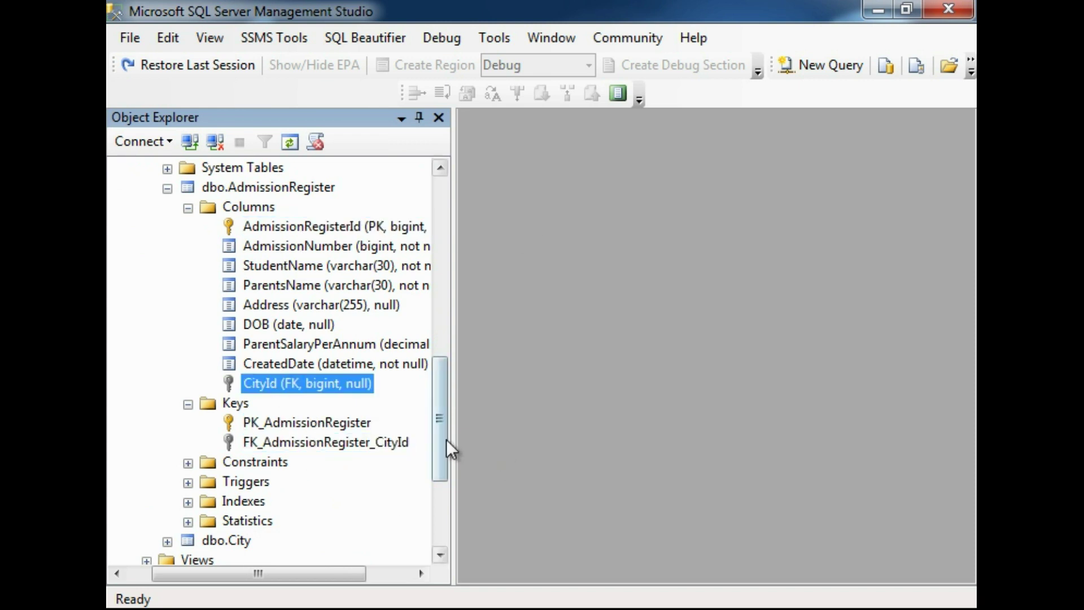
# Expand the City table's columns and inspect the CityId column that the foreign key references.
pyautogui.moveTo(446, 441); pyautogui.dragTo(442, 487)
pyautogui.click(167, 344)
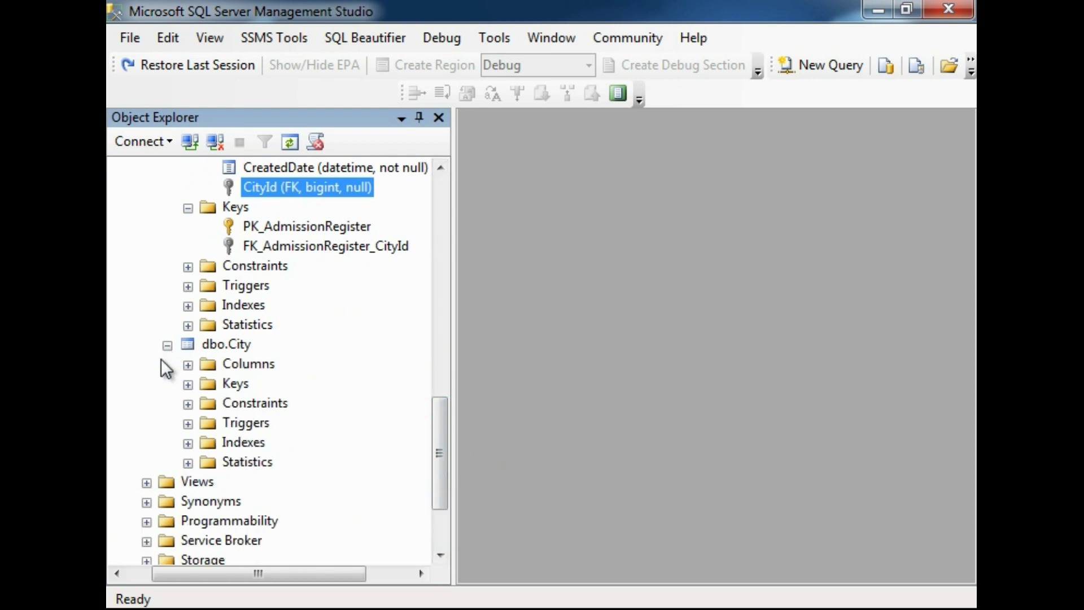
pyautogui.click(188, 364)
pyautogui.click(264, 385)
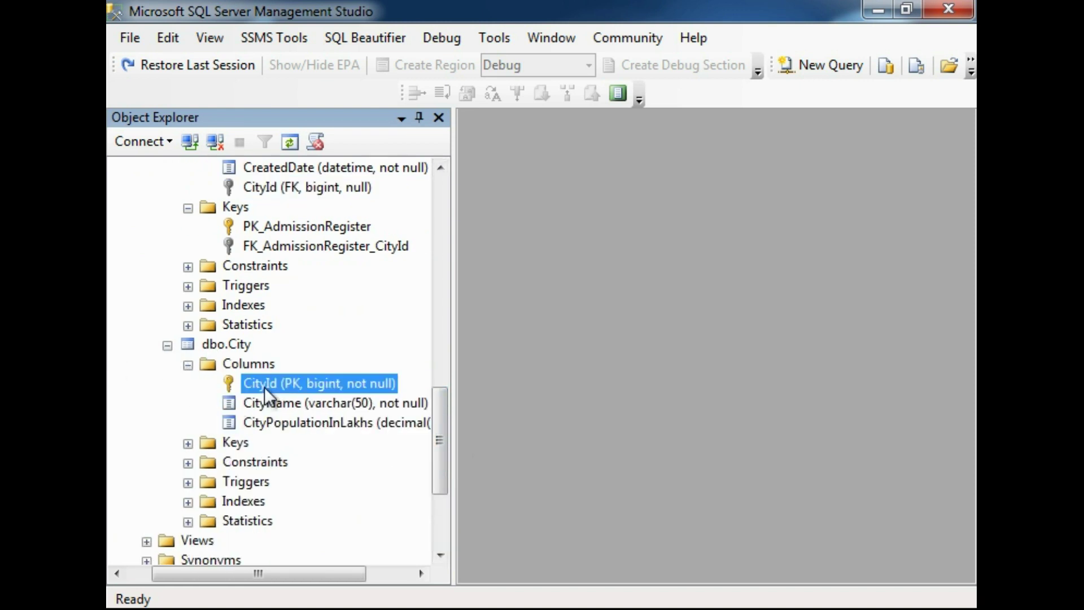
# Open the FK_AdmissionRegister_CityId relationship, review its tables and columns specification, and close it without changes.
pyautogui.click(328, 249)
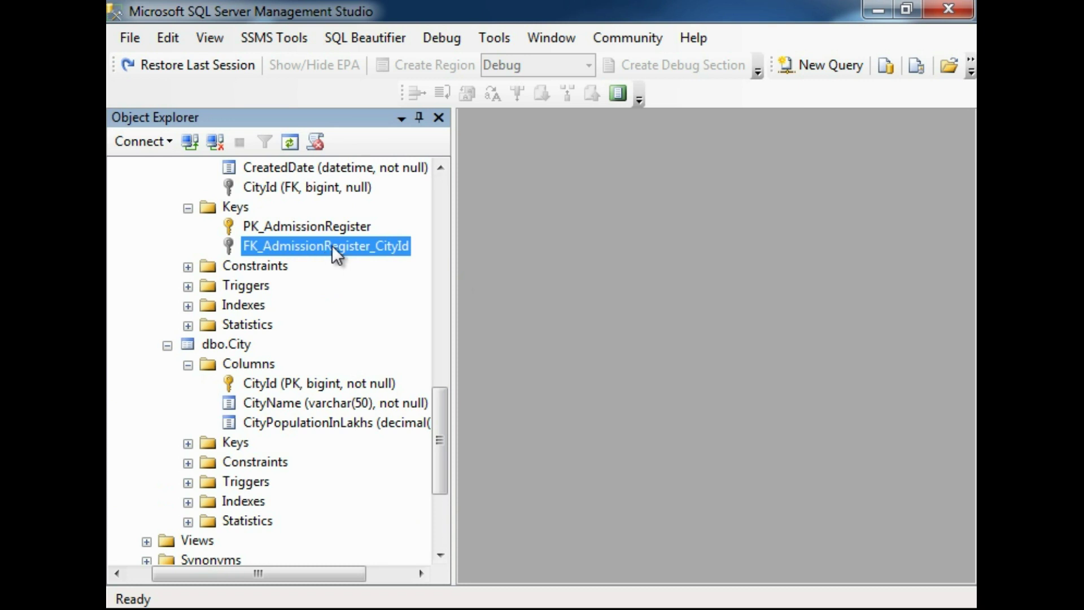
pyautogui.doubleClick(336, 244)
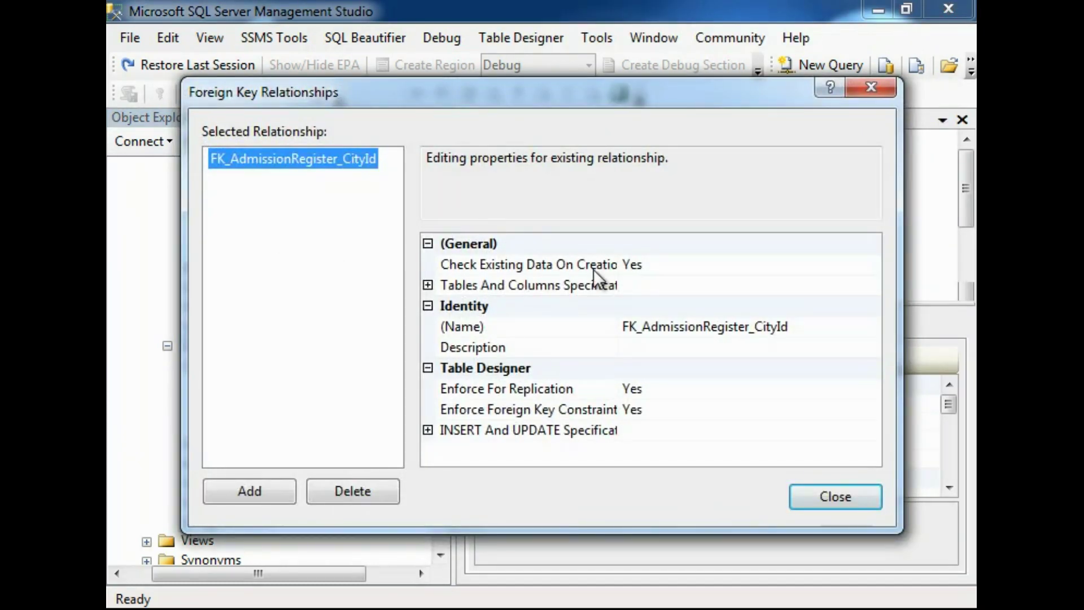
pyautogui.click(531, 287)
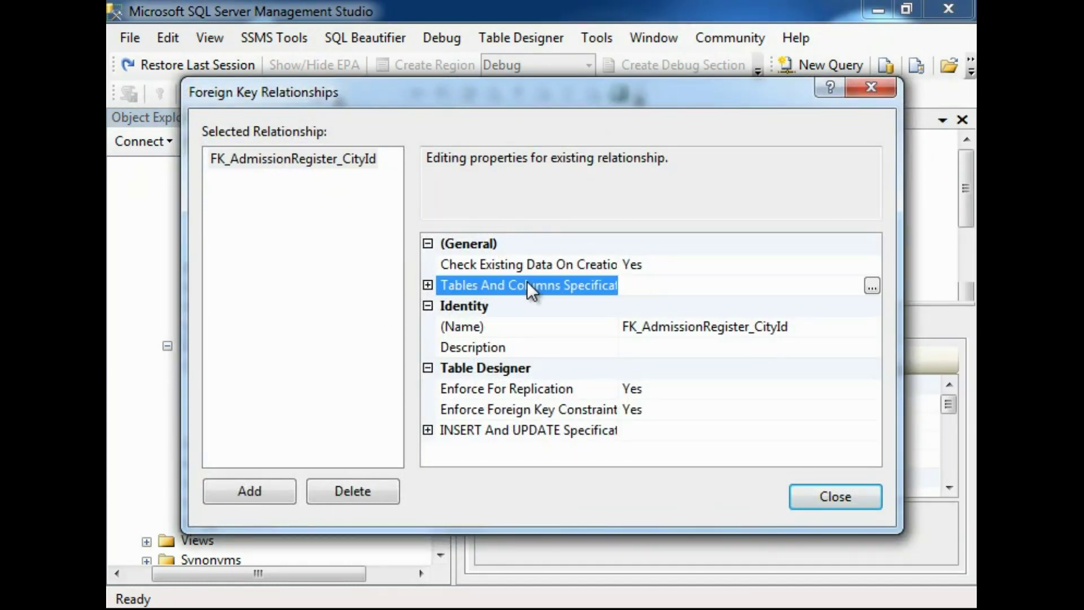
pyautogui.click(871, 286)
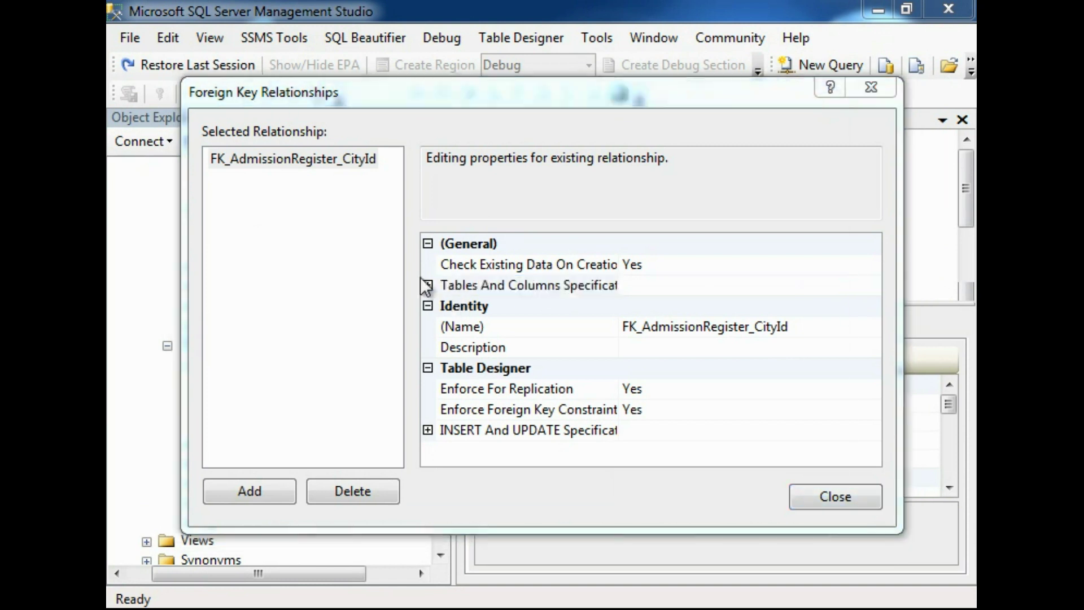
pyautogui.click(795, 500)
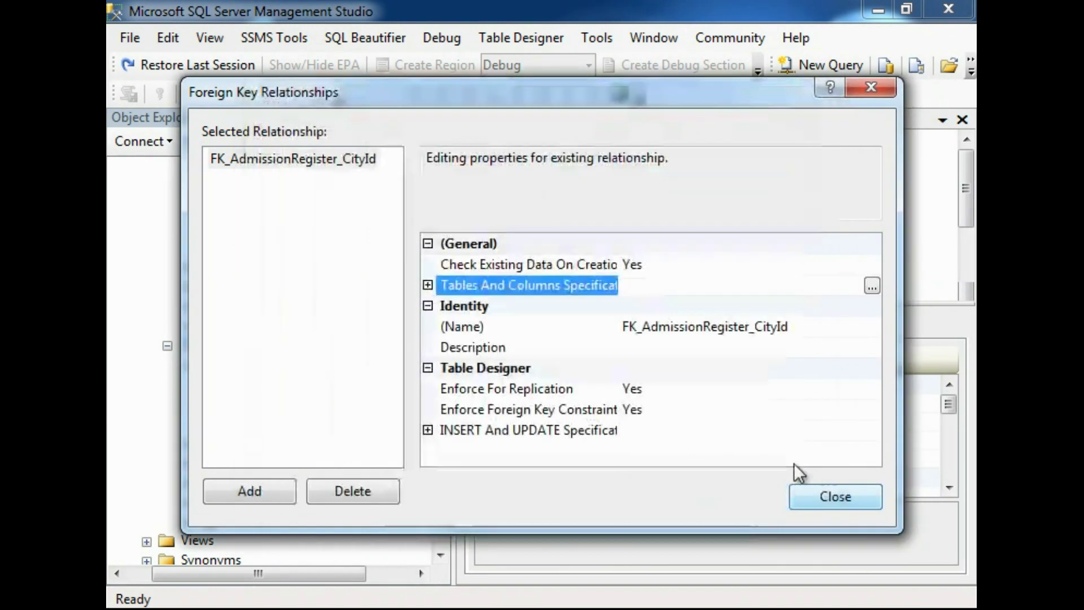
pyautogui.click(838, 492)
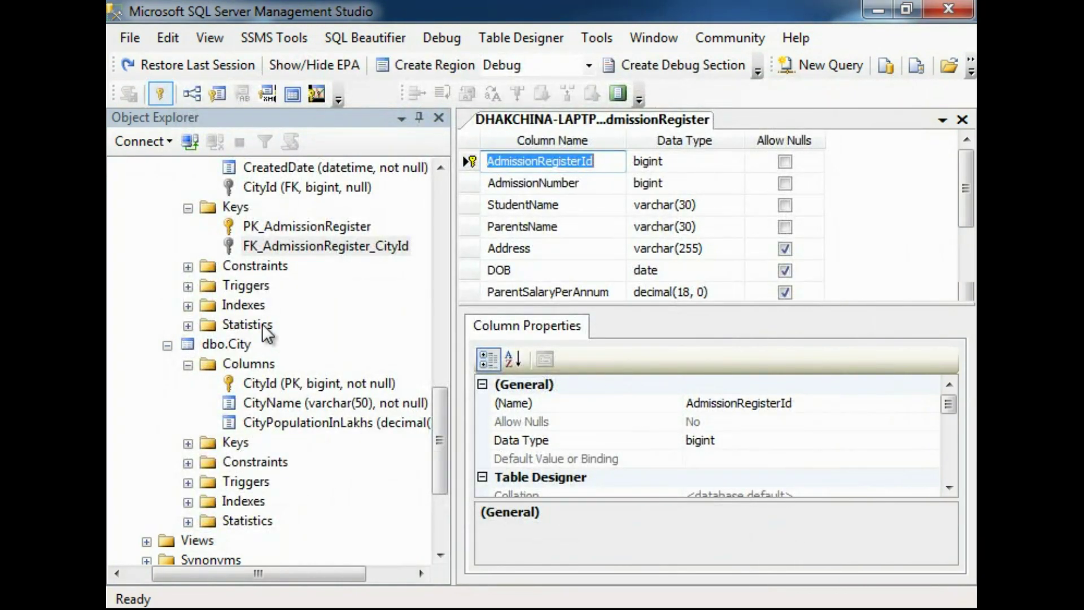
# Collapse the AdmissionRegister and City tables in the object tree and close the AdmissionRegister table design.
pyautogui.click(188, 207)
pyautogui.click(444, 192)
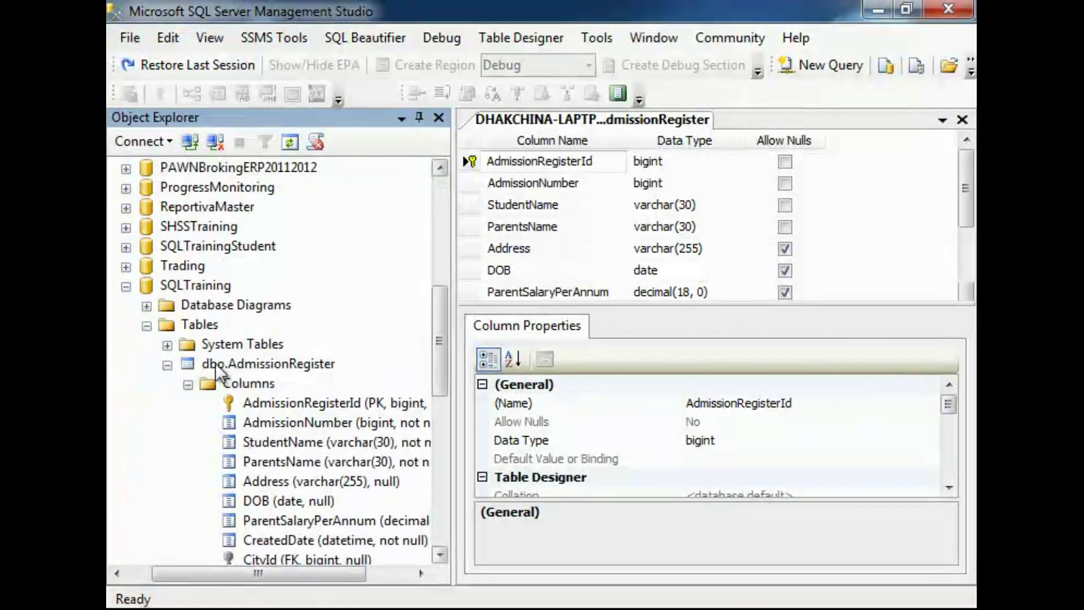
pyautogui.click(188, 384)
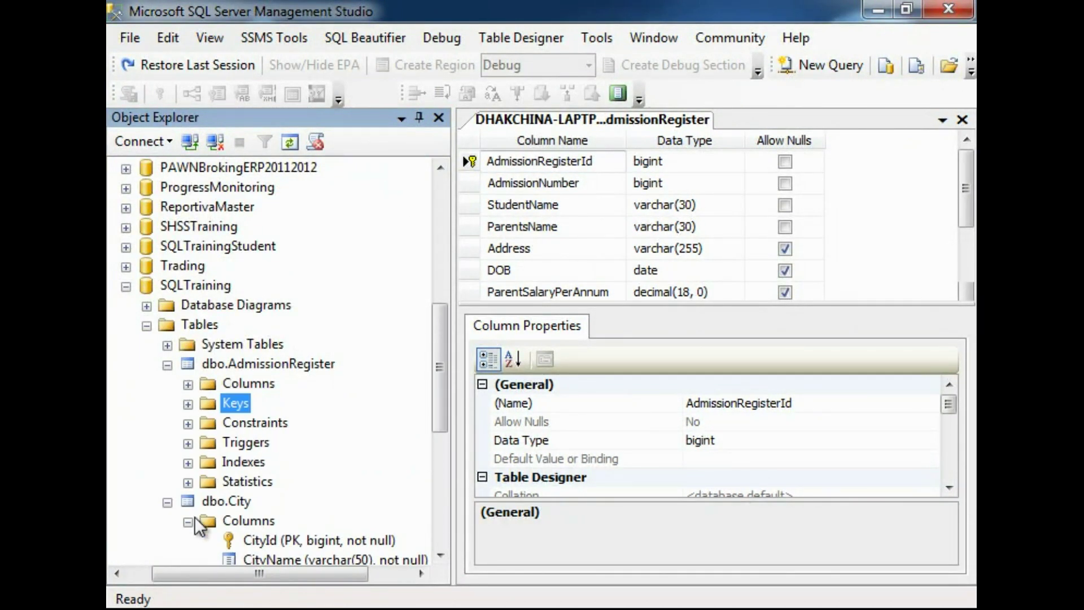
pyautogui.click(167, 365)
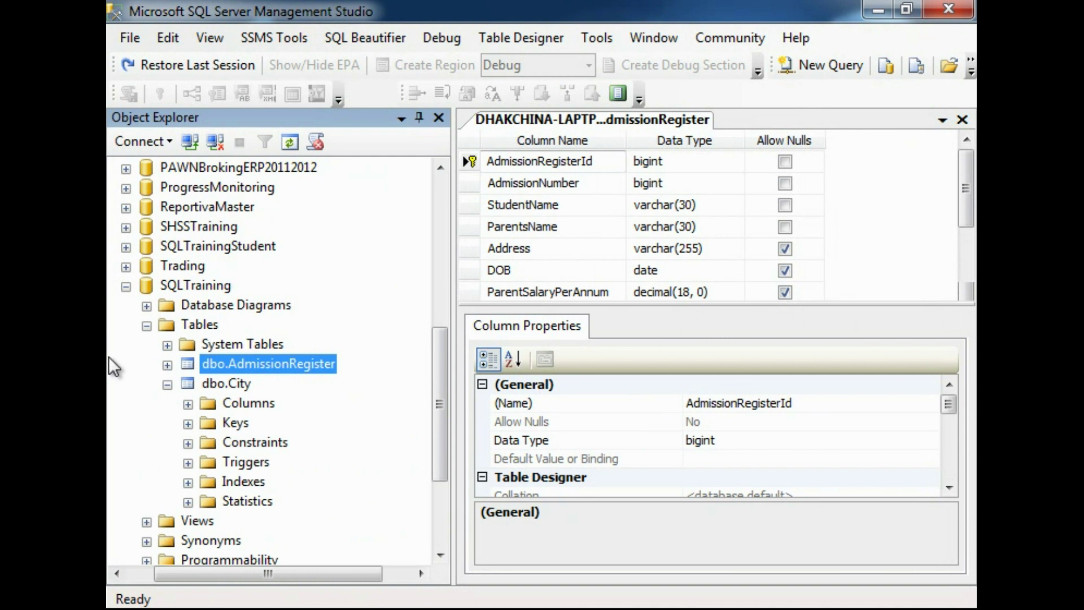
pyautogui.click(167, 385)
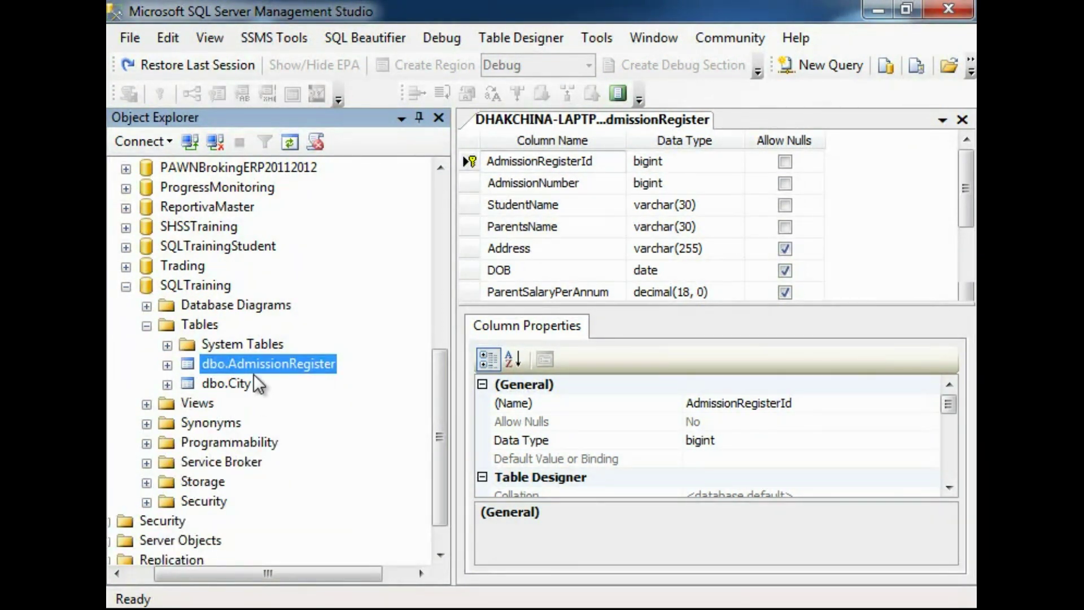
pyautogui.click(960, 120)
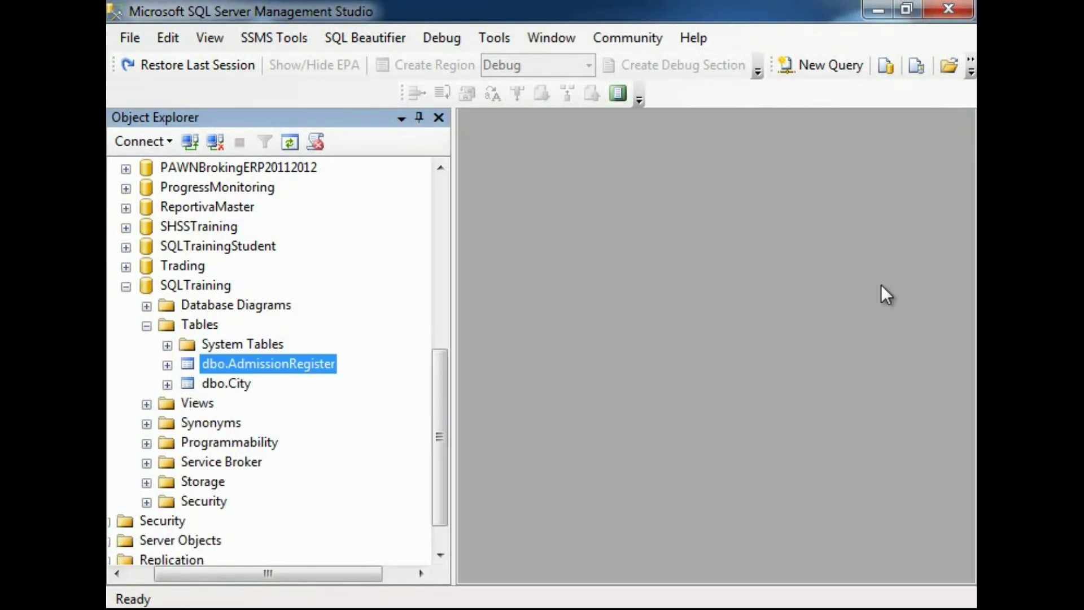